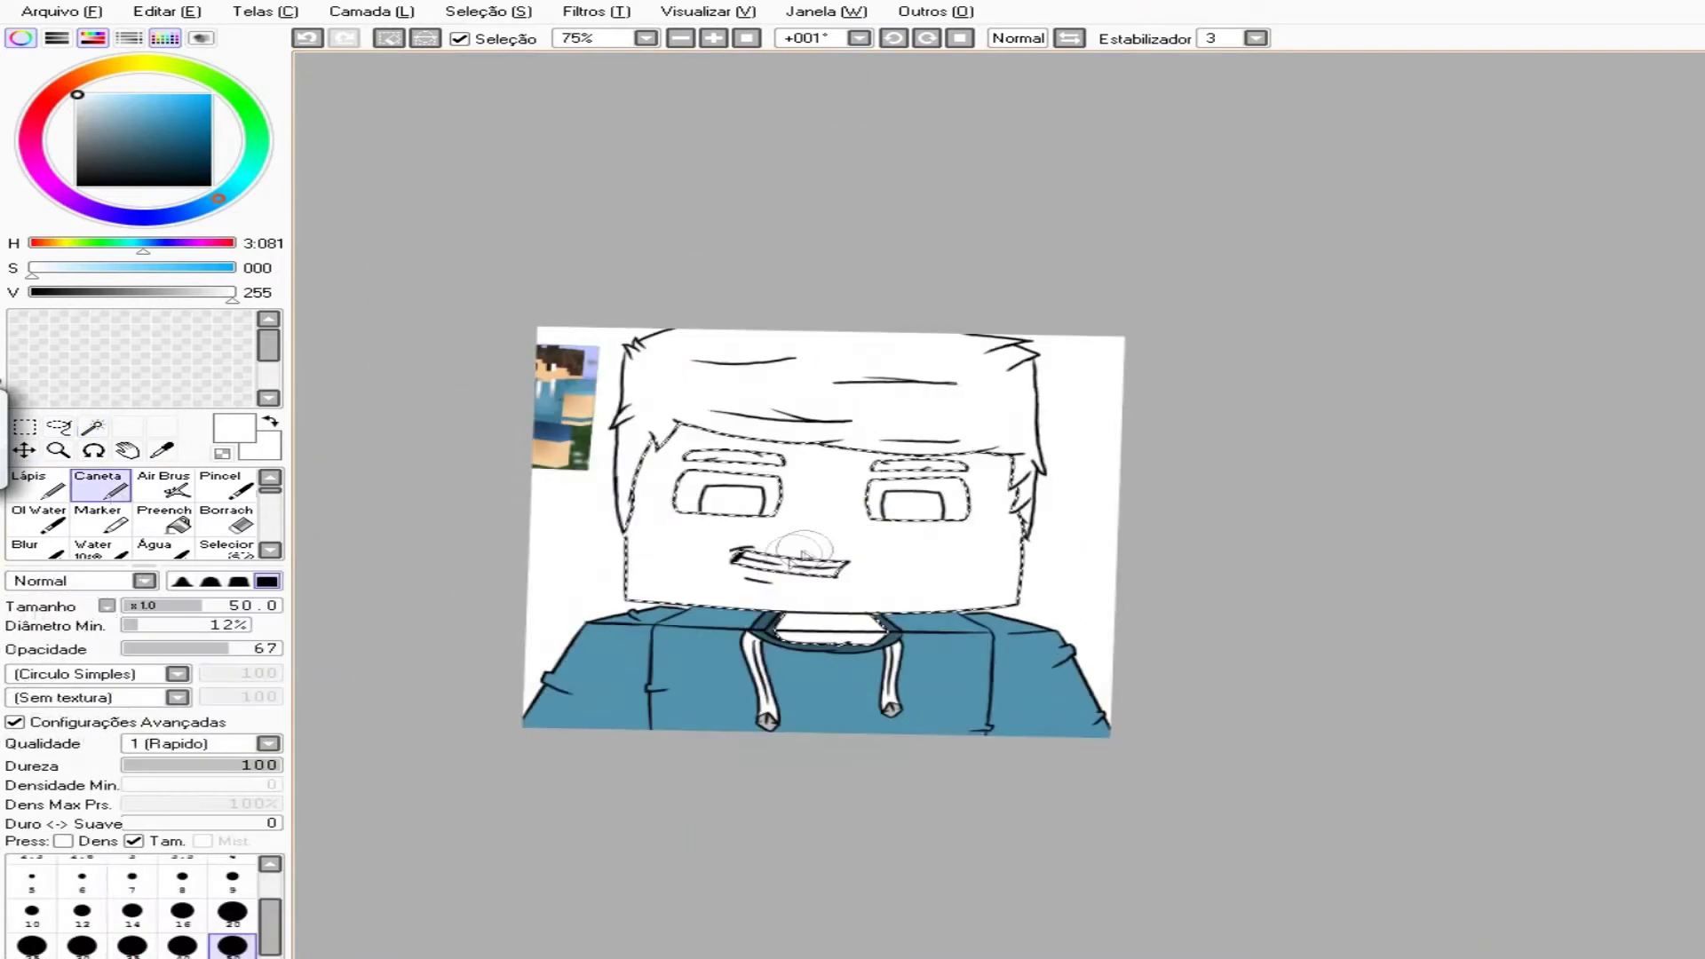
- Blend the dark teal fold shadows on the blue hoodie with the Blur tool at size 12
{"action": "scroll", "coordinate": [803, 555], "scroll_direction": "up", "scroll_amount": 2}
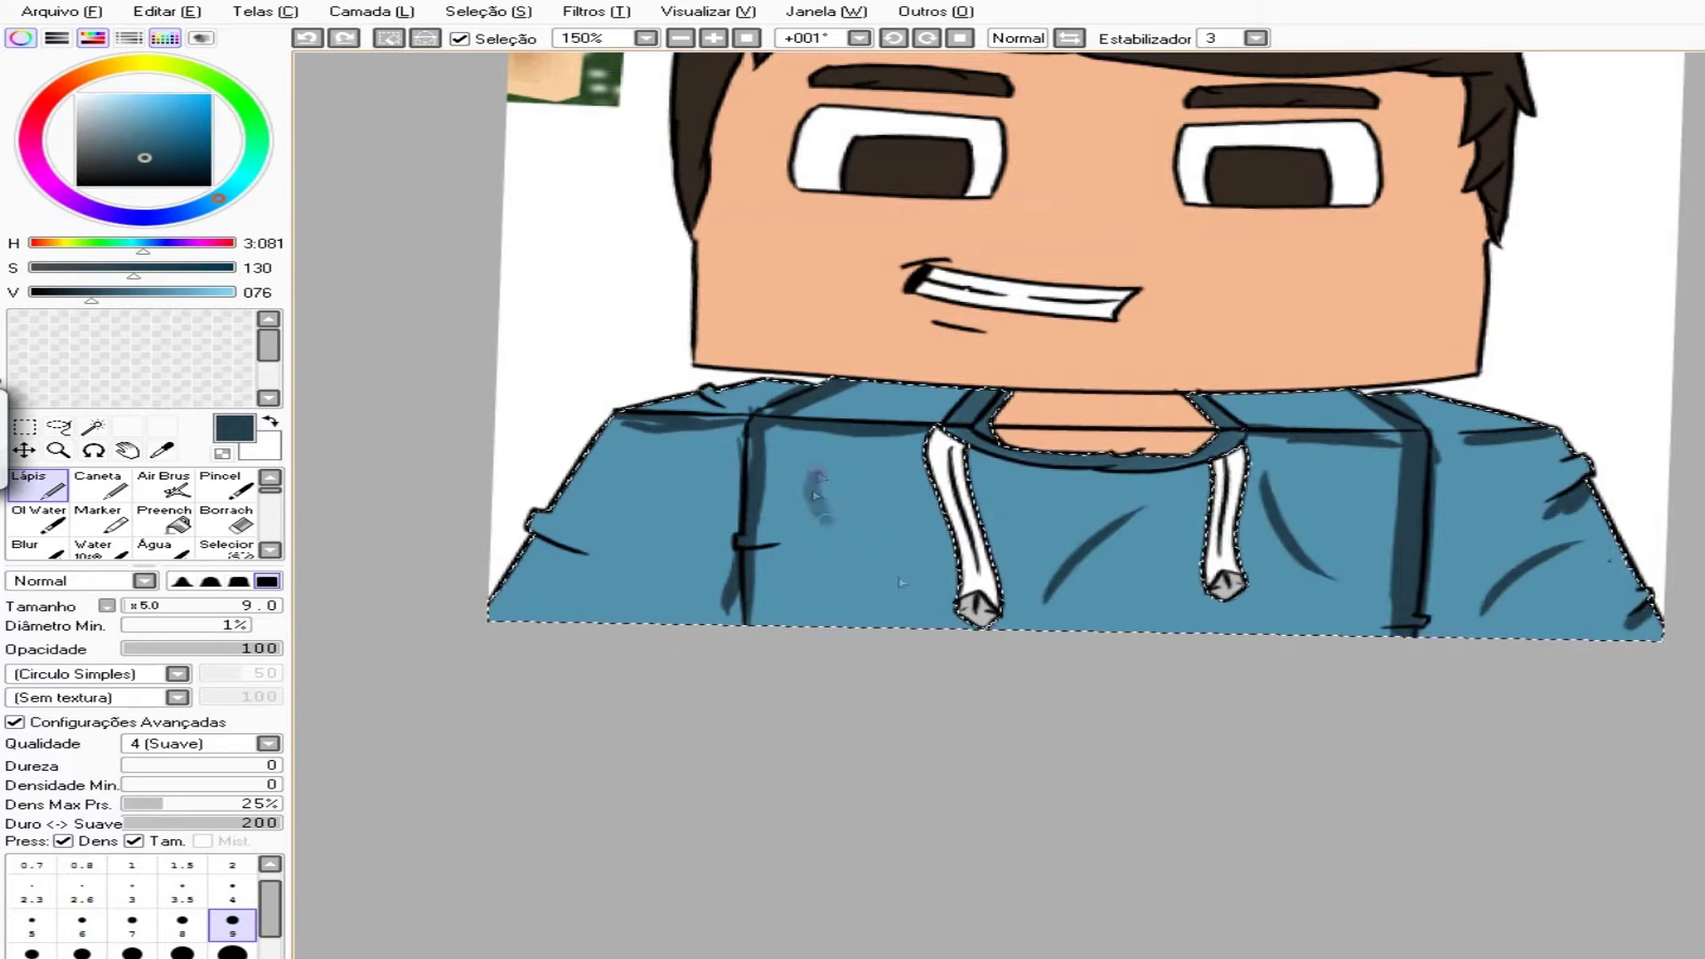
{"action": "left_click", "coordinate": [31, 548]}
{"action": "left_click", "coordinate": [83, 930]}
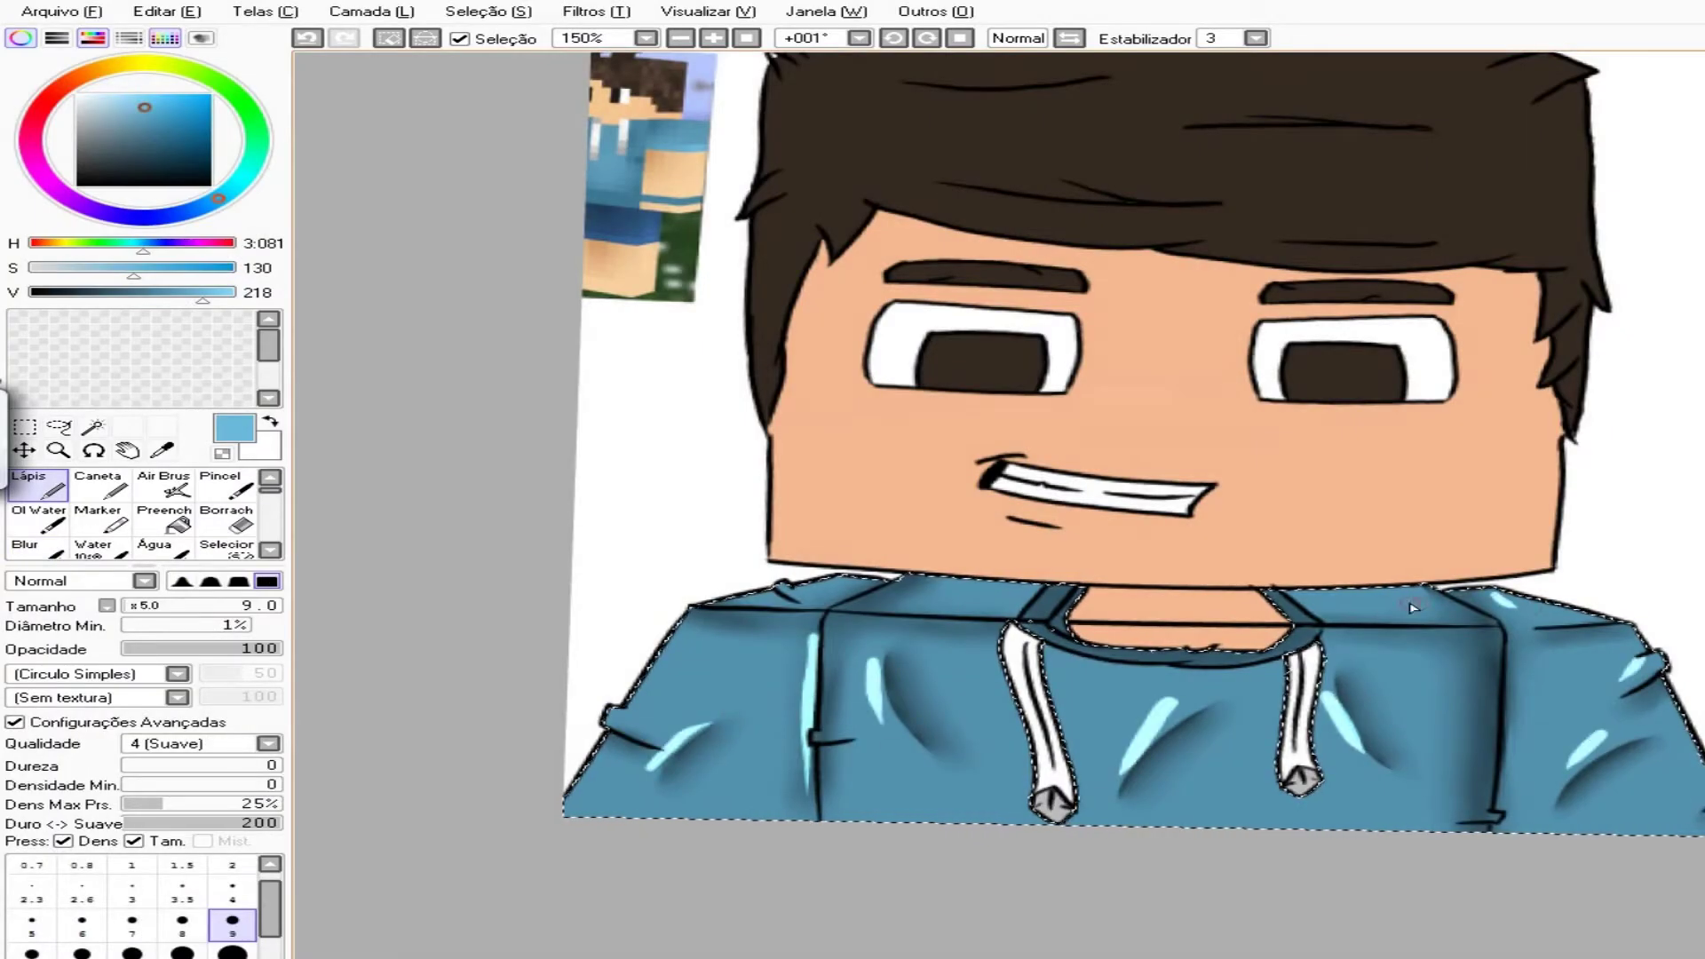
- Paint light-blue highlights on the hoodie with the pencil at size 9 and blend them with Blur at size 12
{"action": "left_click_drag", "start_coordinate": [728, 783], "coordinate": [742, 795]}
{"action": "left_click_drag", "start_coordinate": [959, 786], "coordinate": [983, 793]}
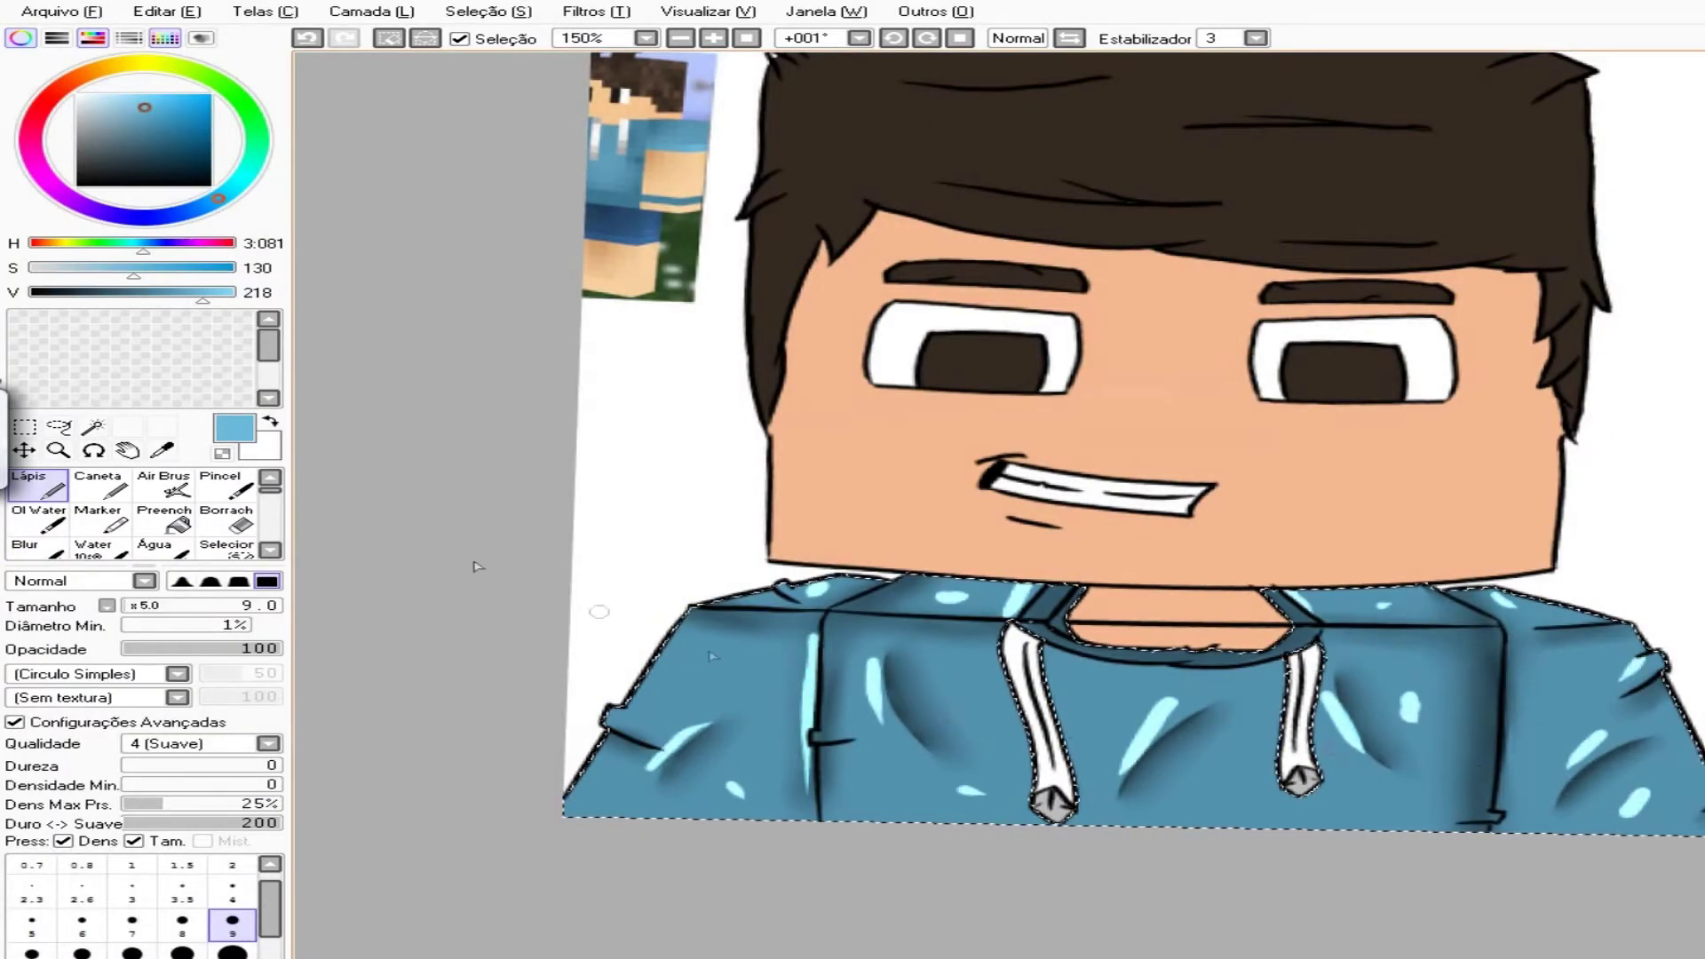
{"action": "left_click", "coordinate": [27, 546]}
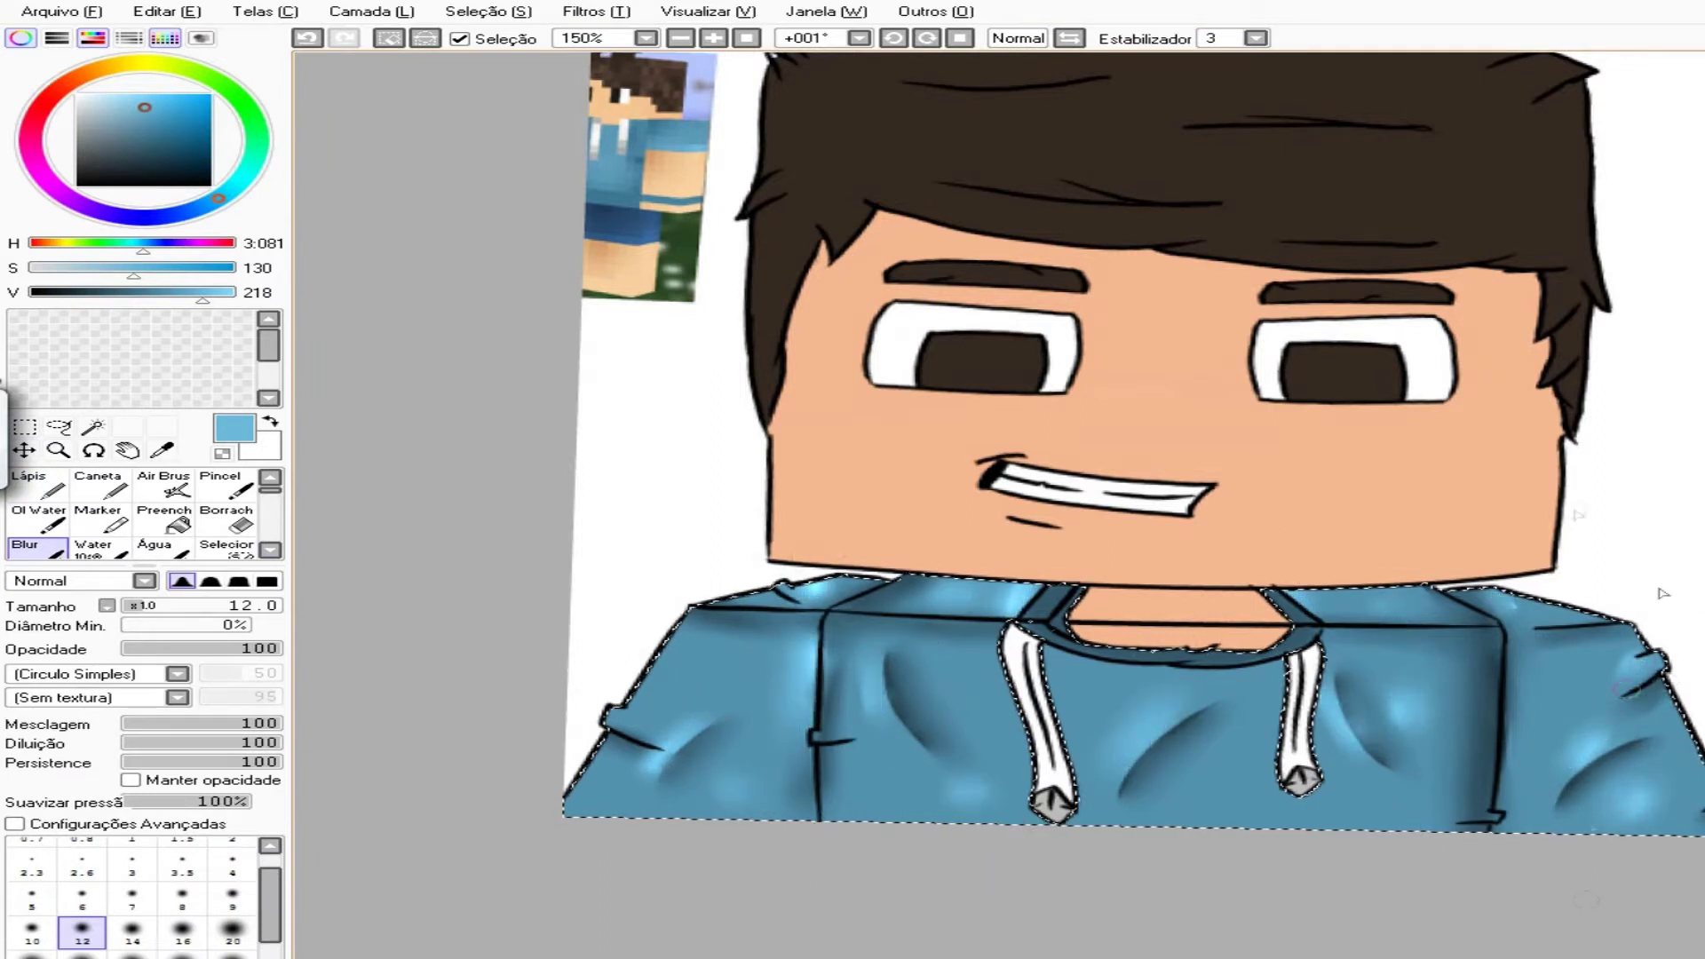
{"action": "left_click_drag", "start_coordinate": [1404, 708], "coordinate": [1265, 730]}
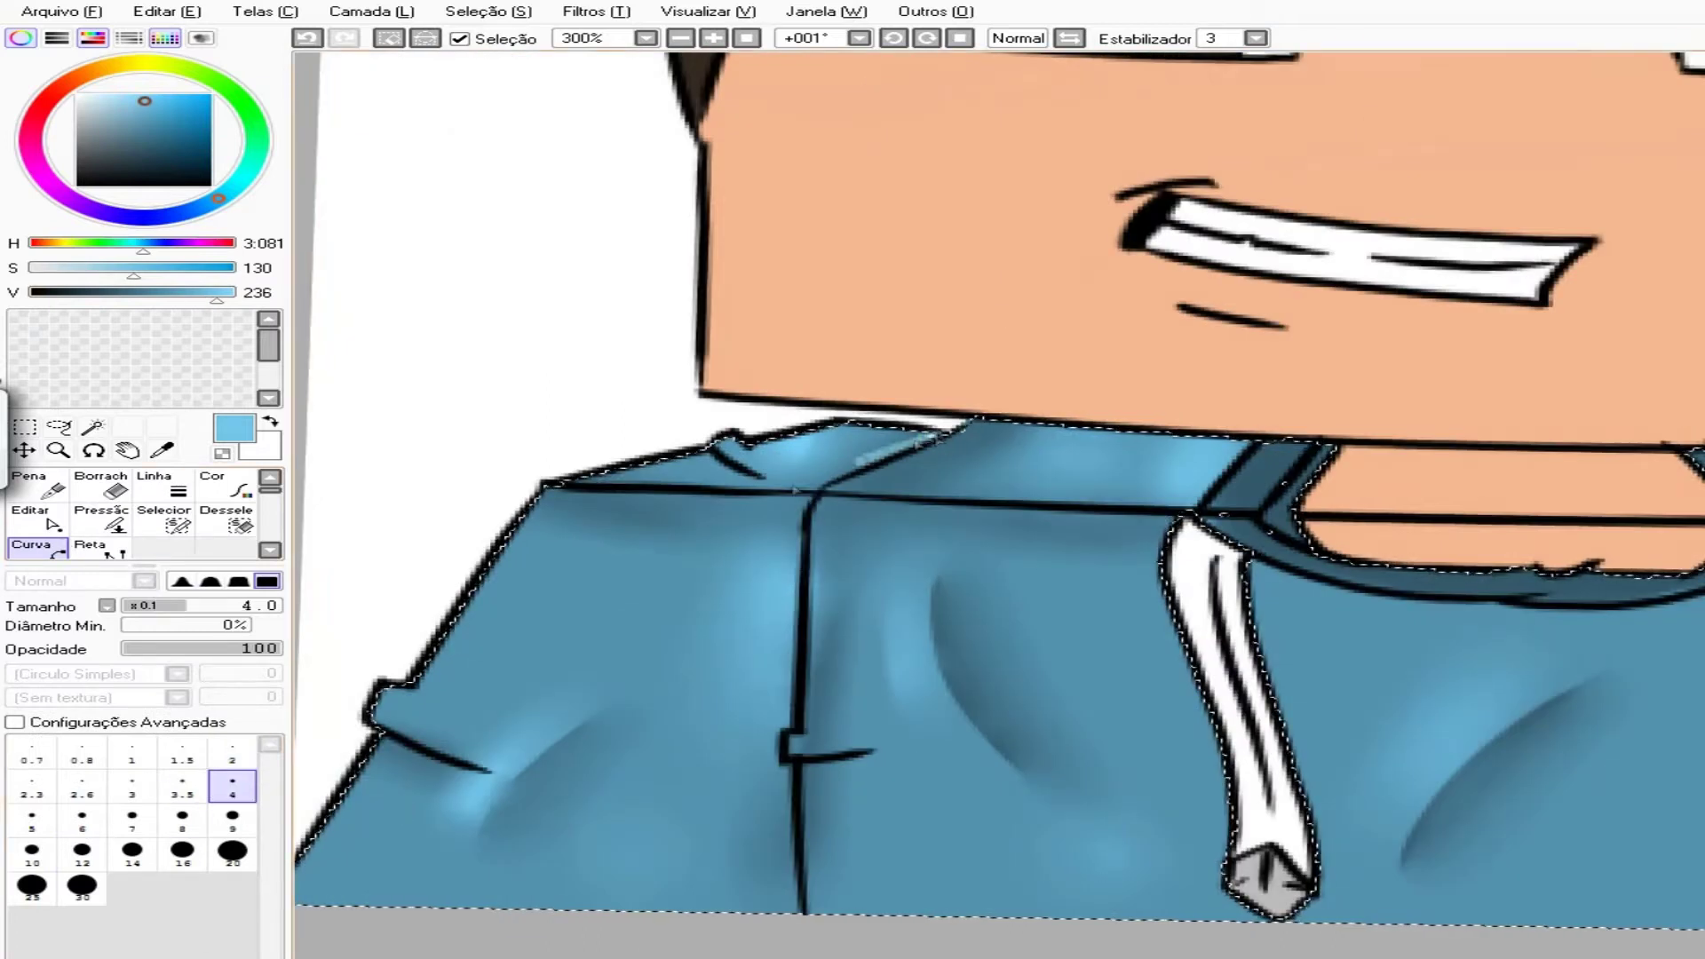
- Trace light-blue highlight curves at size 4 along the hoodie's shoulder and sleeve seams
{"action": "left_click", "coordinate": [806, 494]}
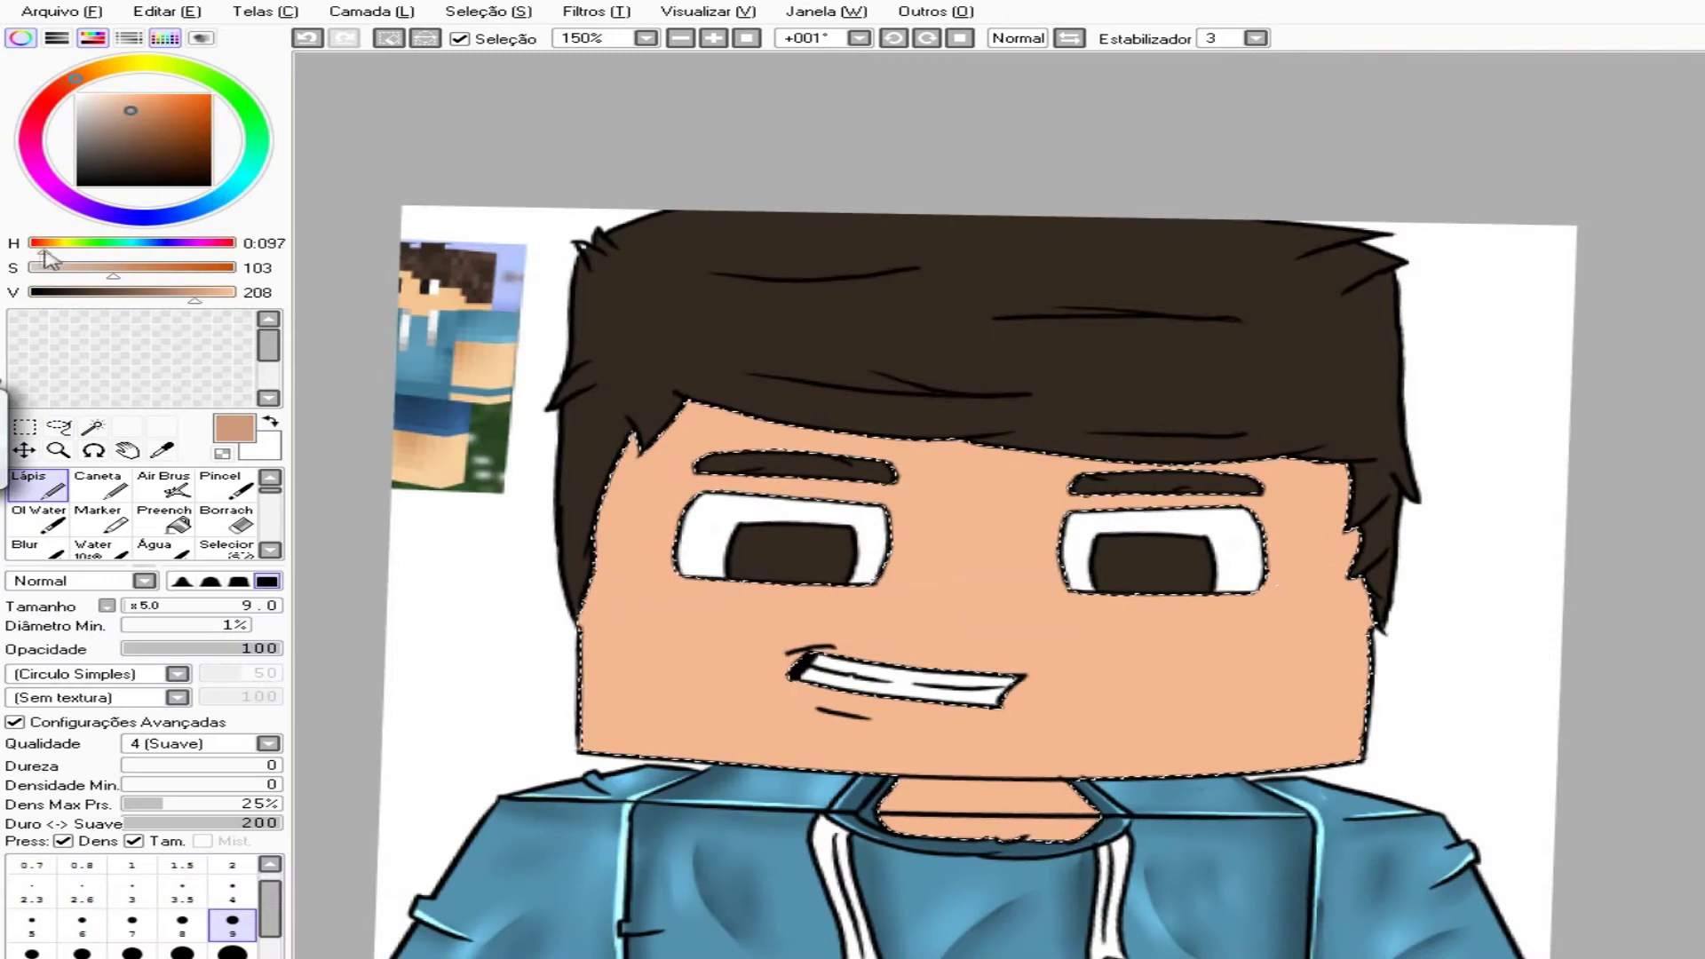
- Mix a reddish skin shadow (hue 0:048, saturation 160, value 216) and shade the face edges and neck with the pencil at size 20
{"action": "left_click_drag", "start_coordinate": [41, 252], "coordinate": [43, 255]}
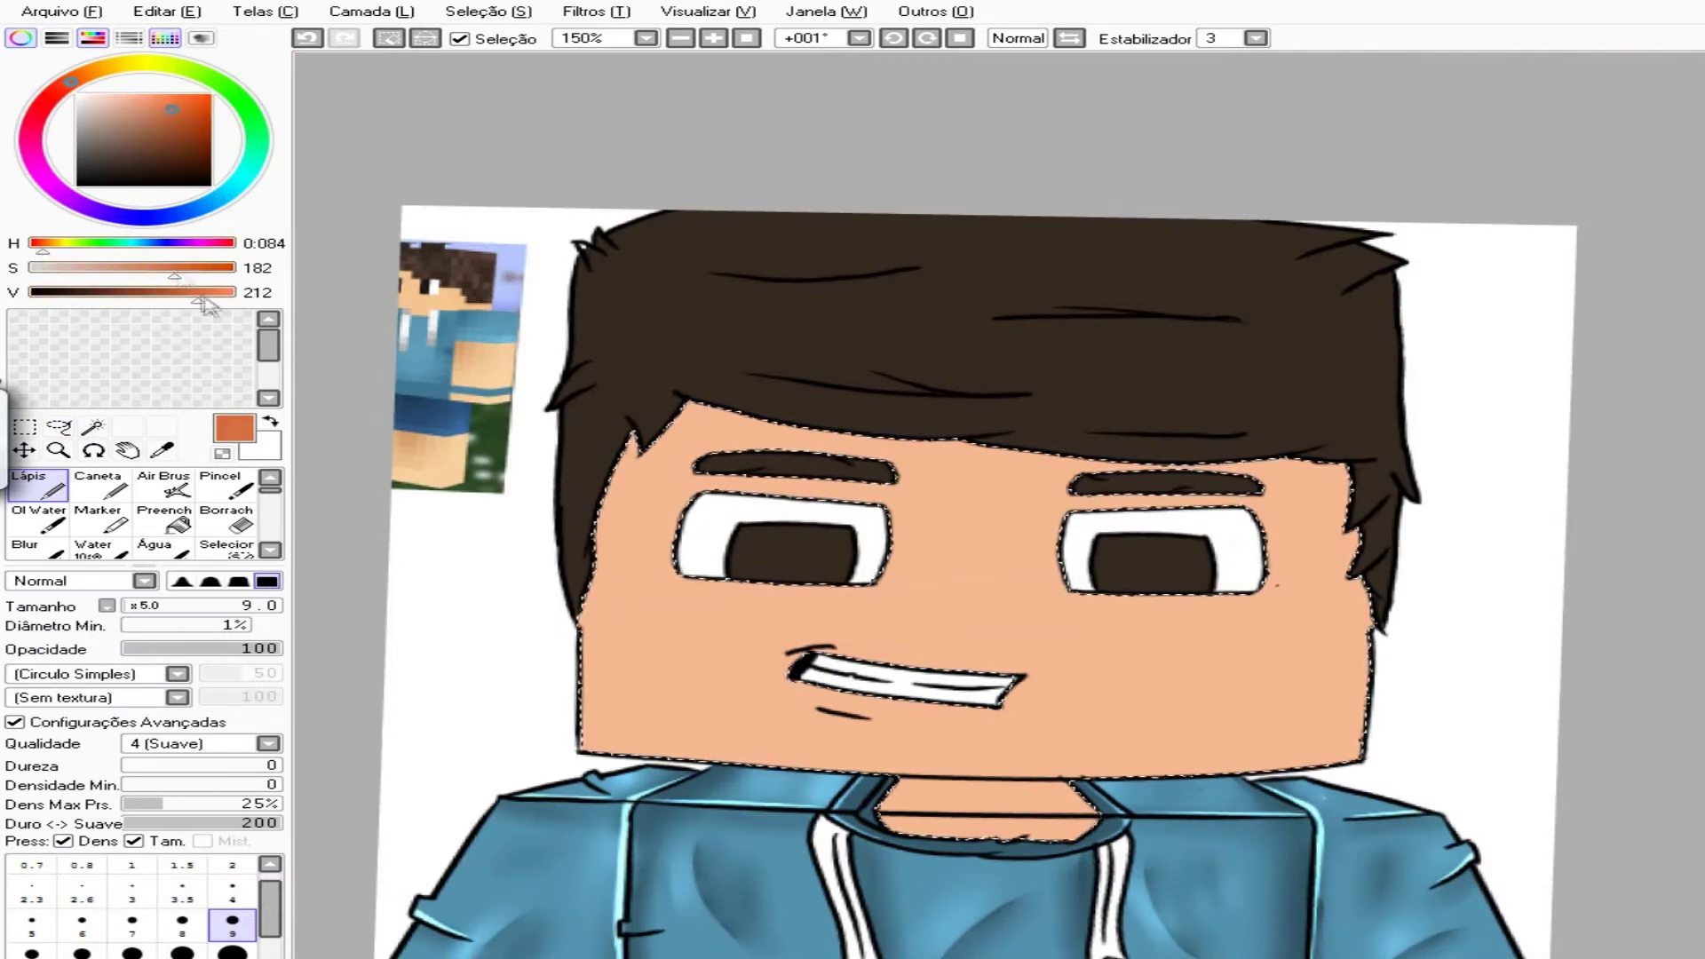
{"action": "left_click_drag", "start_coordinate": [187, 283], "coordinate": [157, 271]}
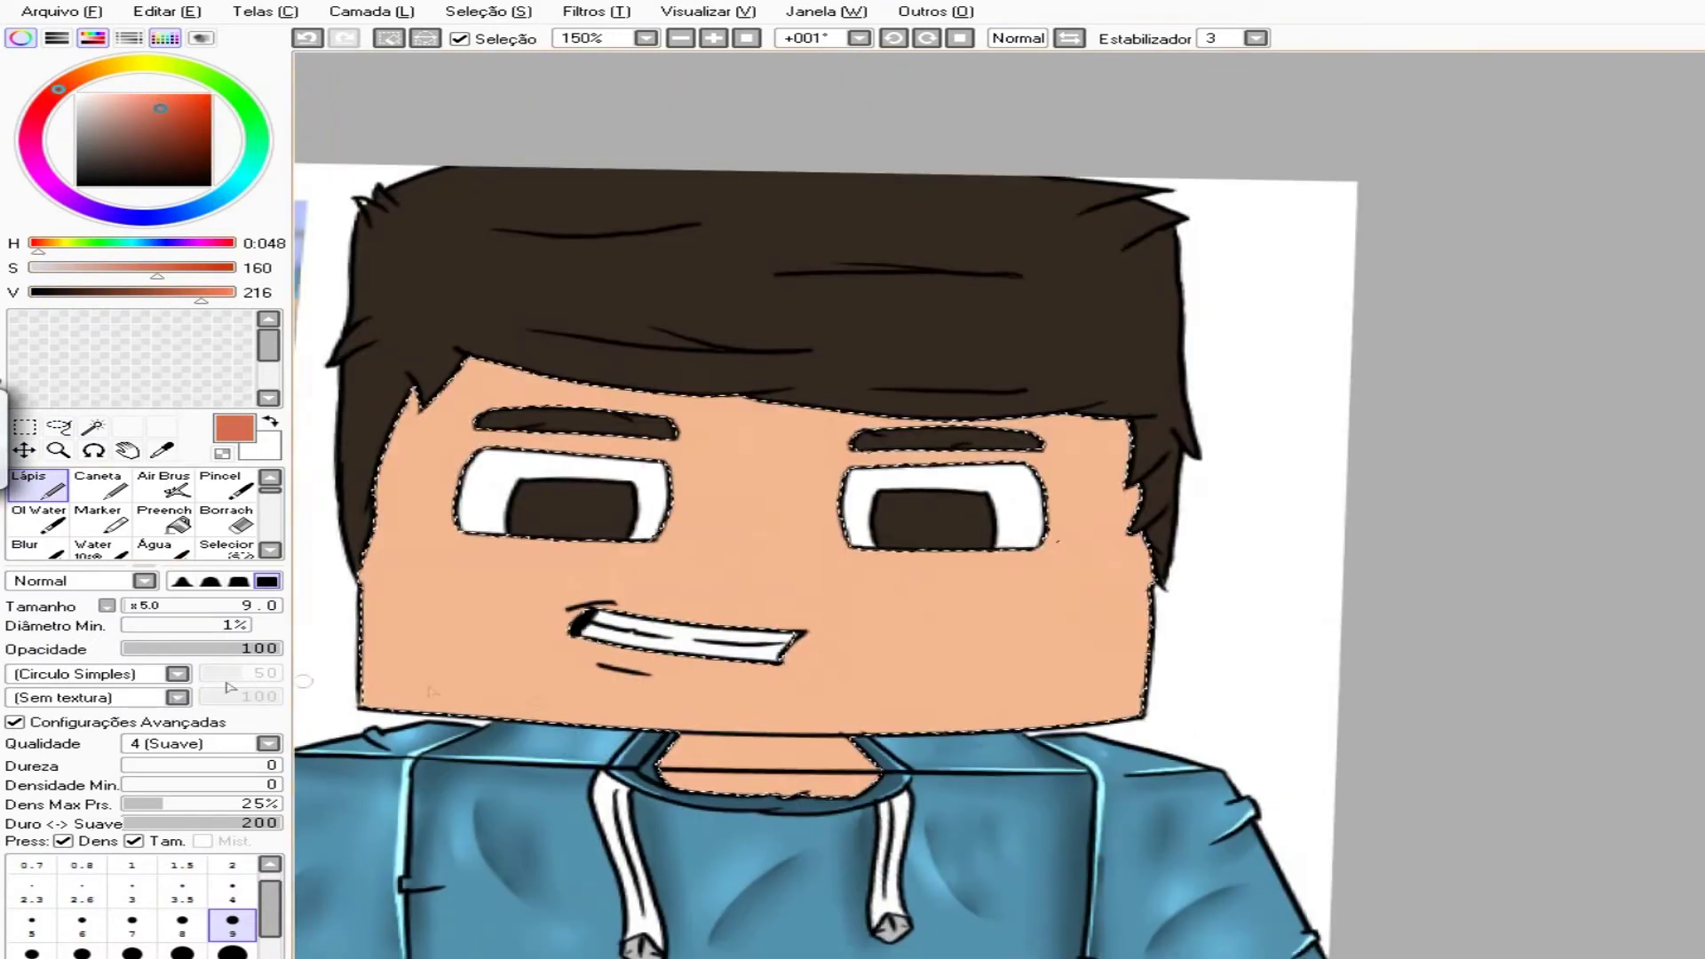
{"action": "scroll", "coordinate": [305, 681], "scroll_direction": "up", "scroll_amount": 2}
{"action": "left_click", "coordinate": [233, 950]}
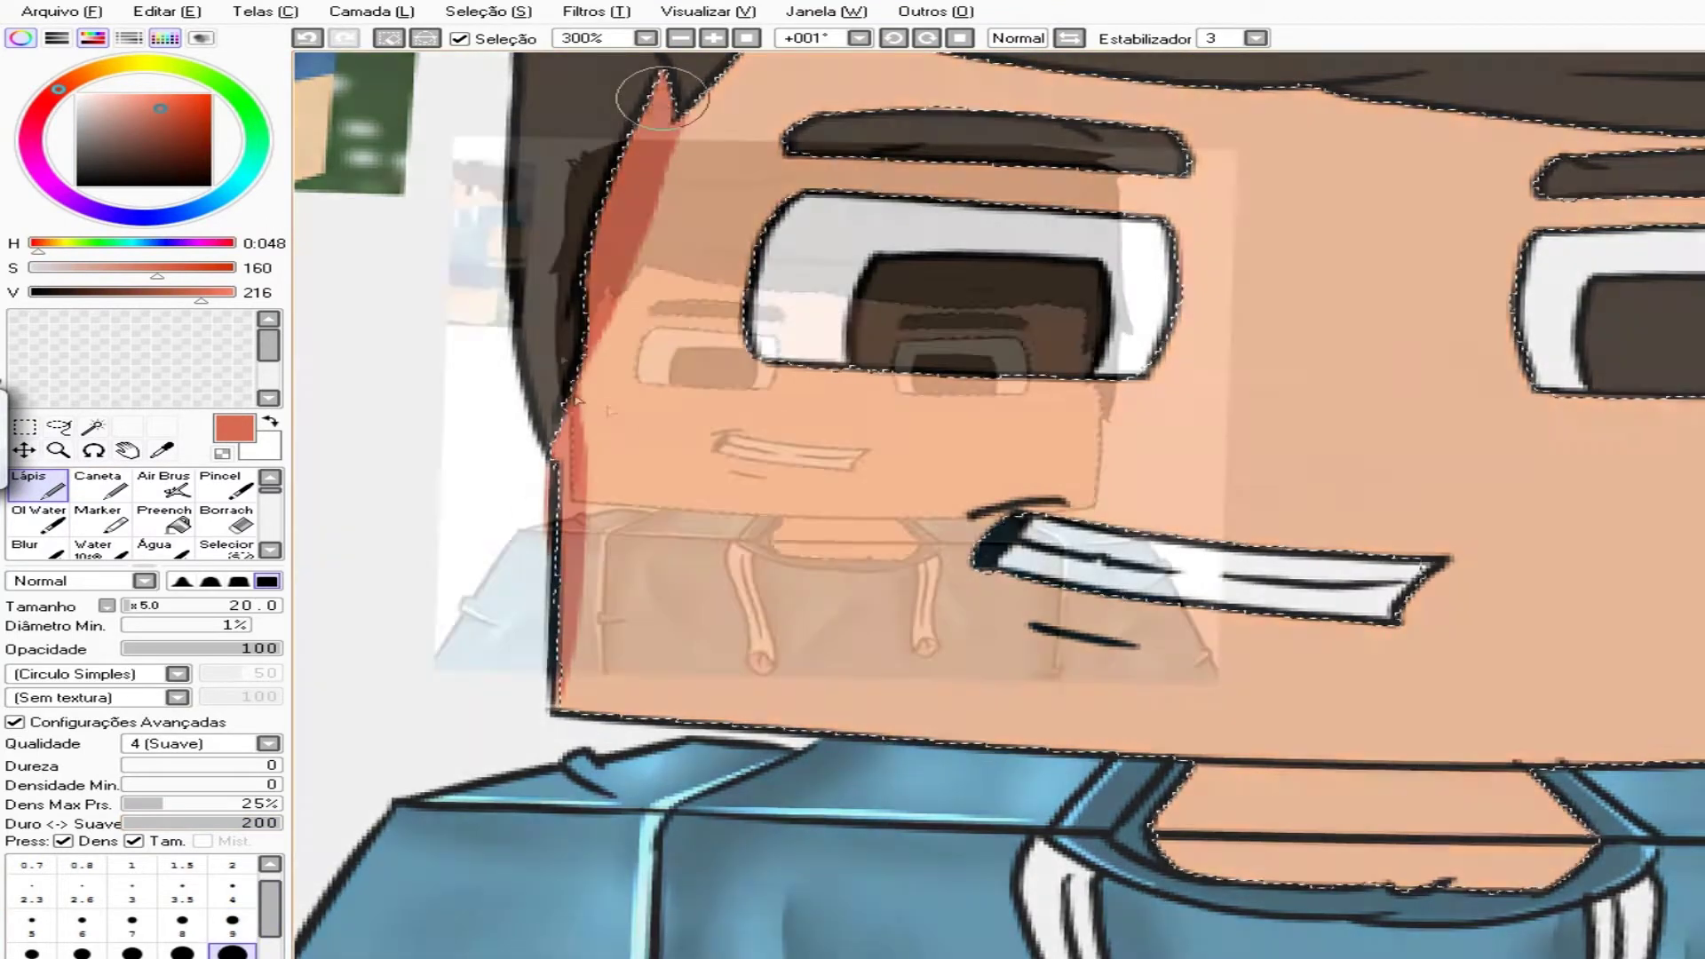
{"action": "mouse_move", "coordinate": [533, 613]}
{"action": "left_mouse_down"}
{"action": "mouse_move", "coordinate": [621, 684]}
{"action": "mouse_move", "coordinate": [1306, 706]}
{"action": "mouse_move", "coordinate": [1558, 298]}
{"action": "mouse_move", "coordinate": [1572, 684]}
{"action": "left_mouse_up"}
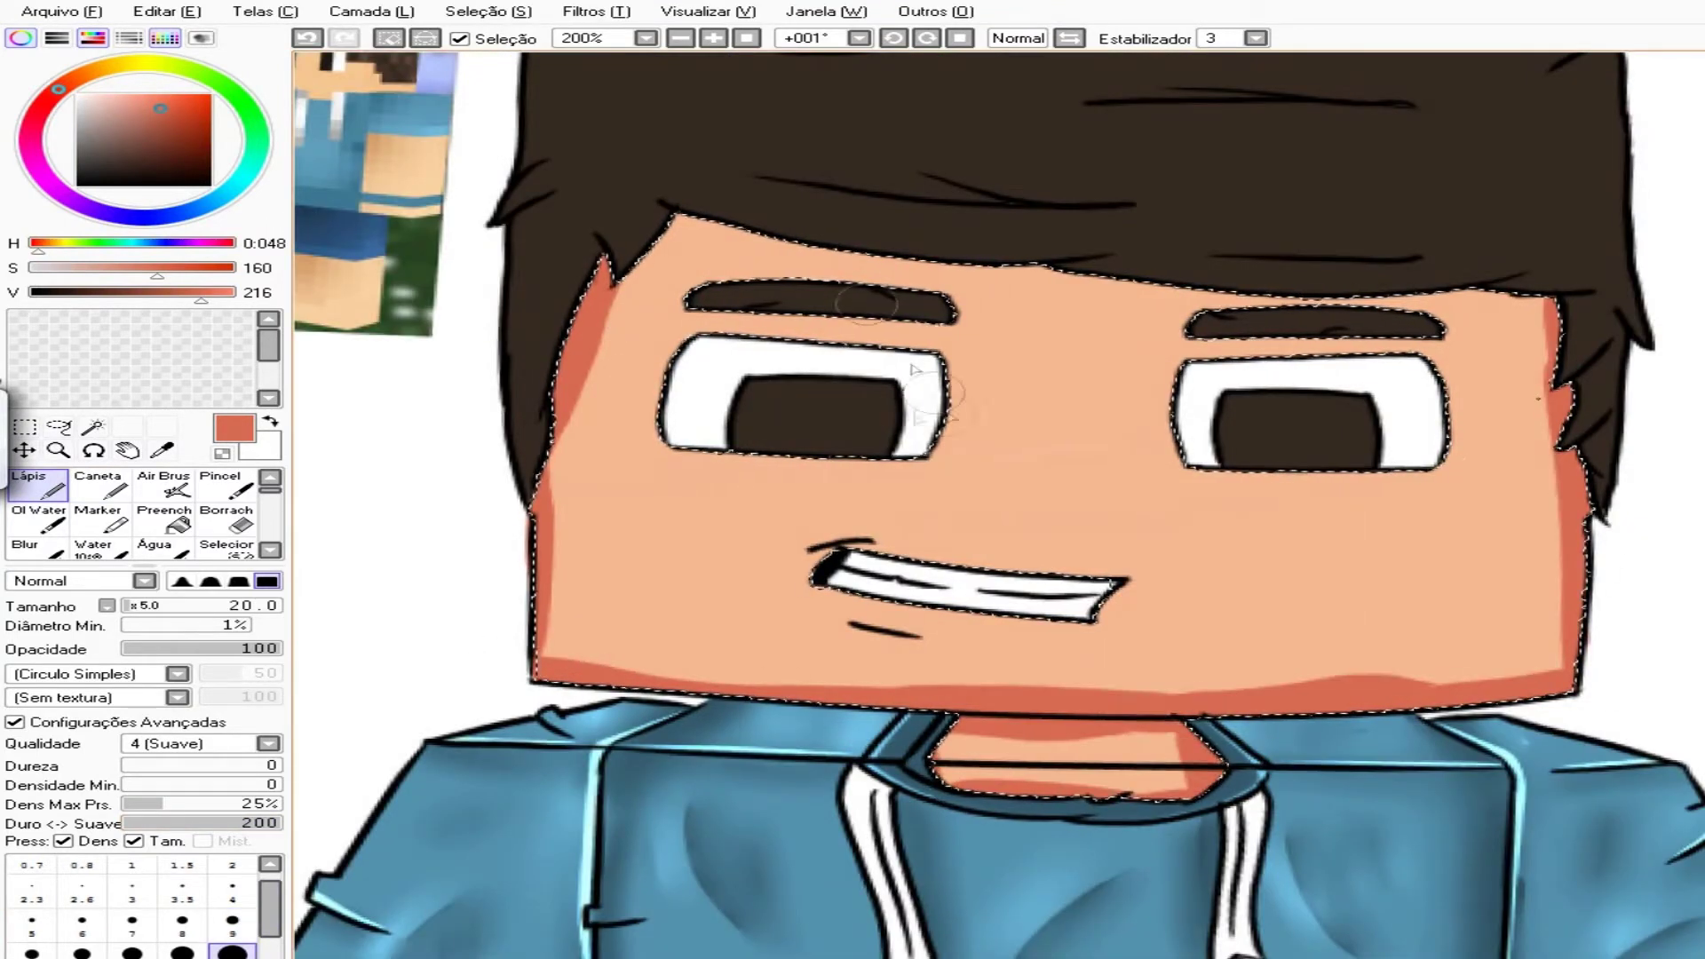
- Try to paint reddish shadows around the eyes and under the eyebrows with the size 20 pencil
{"action": "mouse_move", "coordinate": [675, 435]}
{"action": "left_mouse_down"}
{"action": "mouse_move", "coordinate": [1439, 488]}
{"action": "mouse_move", "coordinate": [1028, 533]}
{"action": "left_mouse_up"}
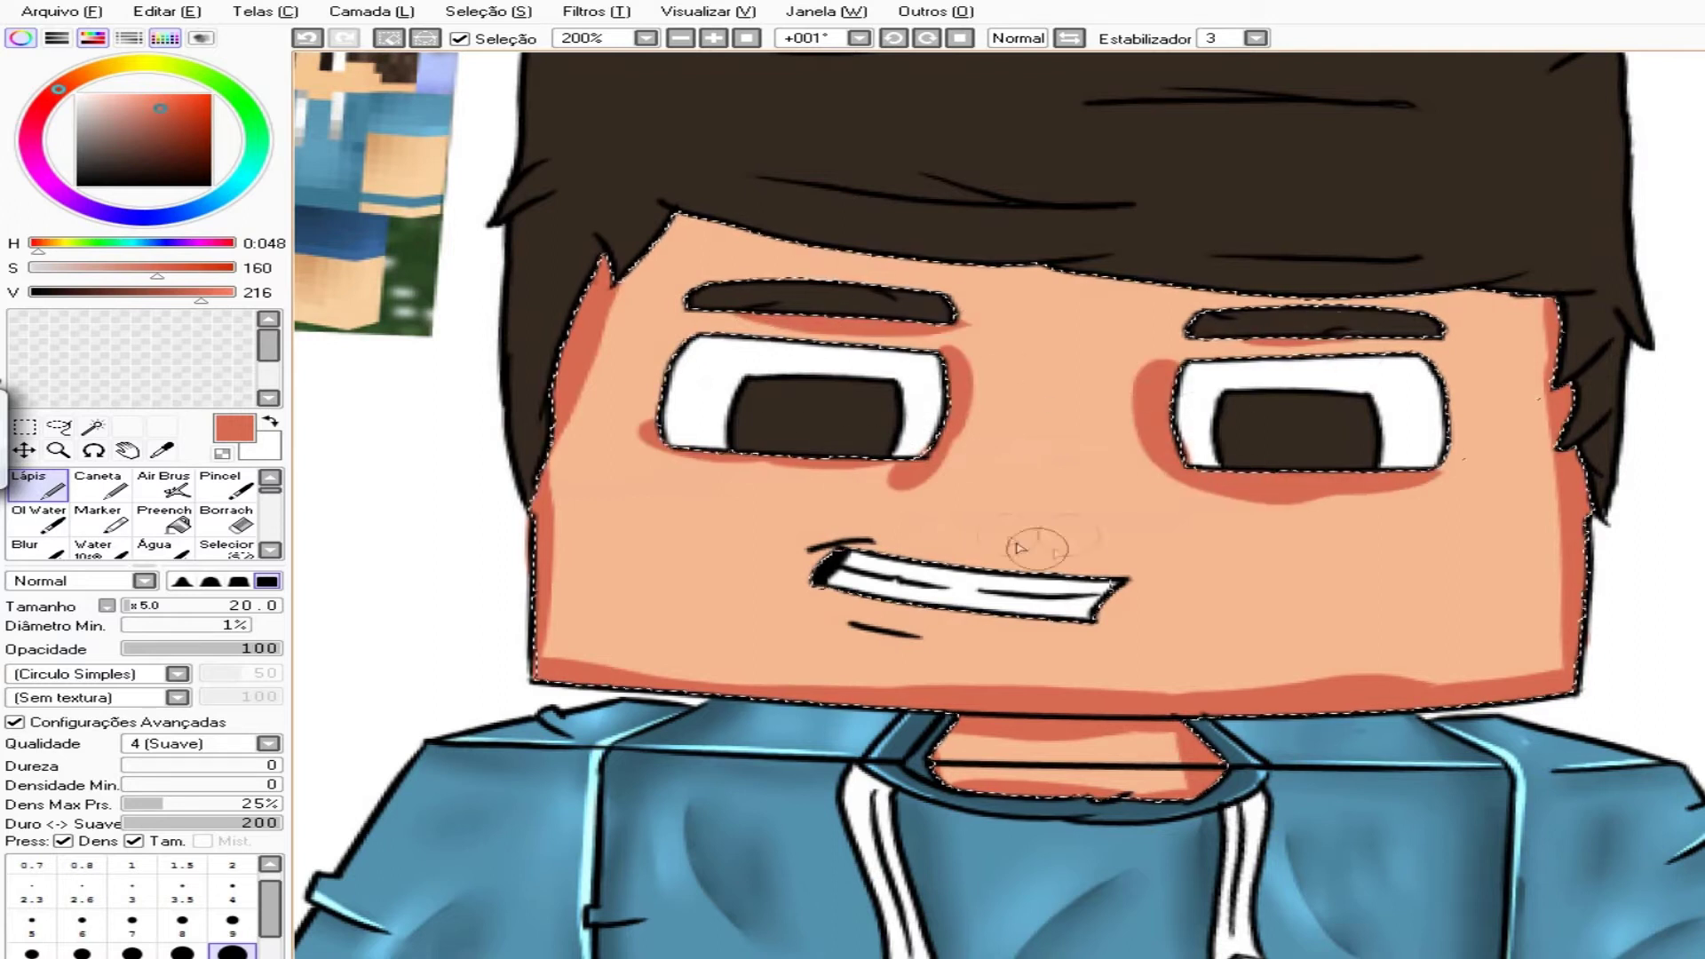
{"action": "left_click", "coordinate": [40, 552]}
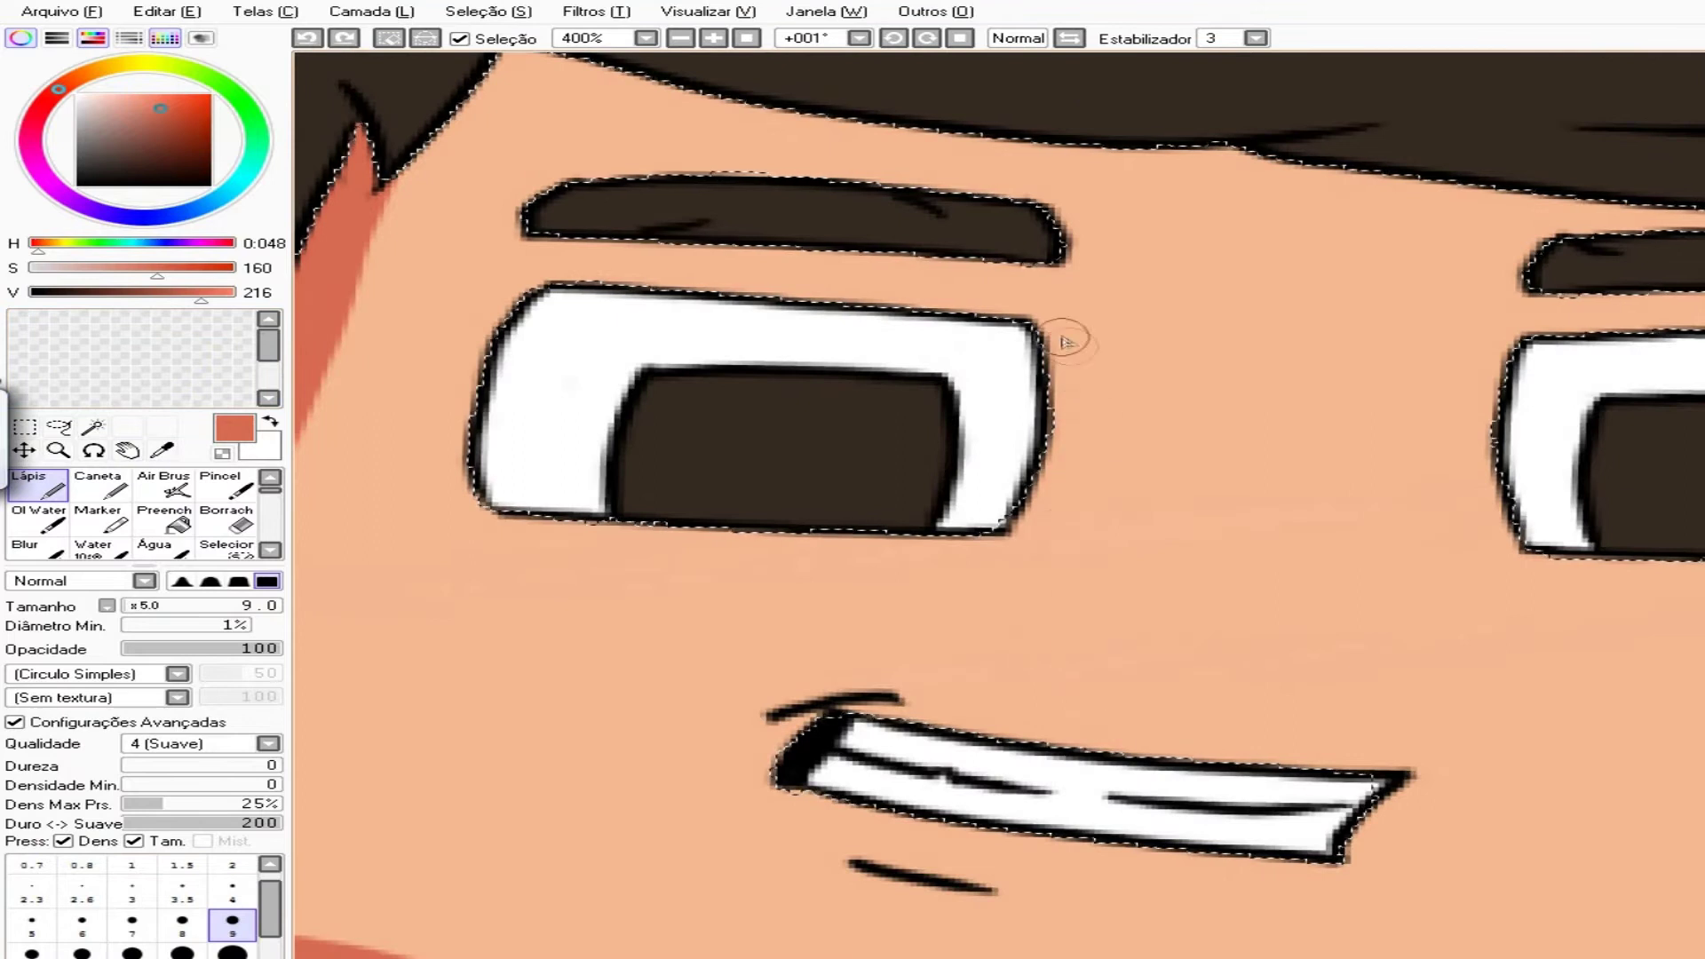
- Shade beside and beneath the eyes and along the eyebrows with the reddish skin tone, using the pencil at size 9
{"action": "left_click_drag", "start_coordinate": [1066, 335], "coordinate": [1035, 590]}
{"action": "left_click_drag", "start_coordinate": [1491, 350], "coordinate": [1456, 590]}
{"action": "left_click_drag", "start_coordinate": [484, 519], "coordinate": [843, 542]}
{"action": "left_click", "coordinate": [582, 249]}
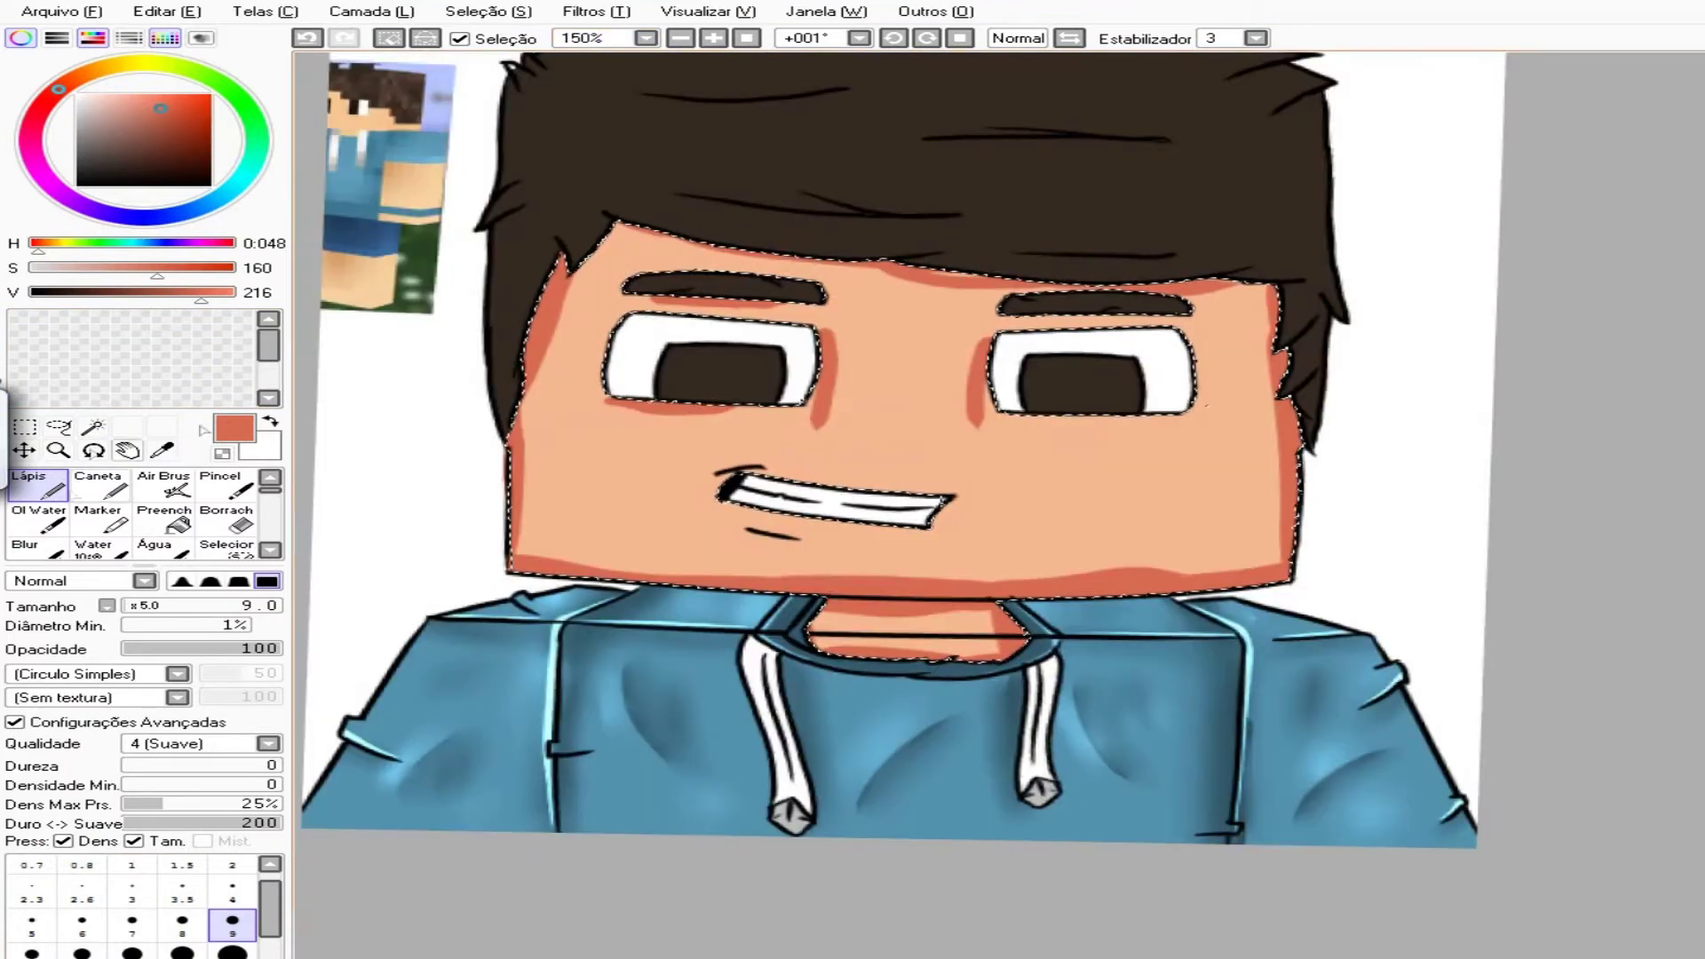
- Soften the reddish face shadows with Blur at size 12 around the eyes and size 20 along the face edges
{"action": "left_click", "coordinate": [26, 546]}
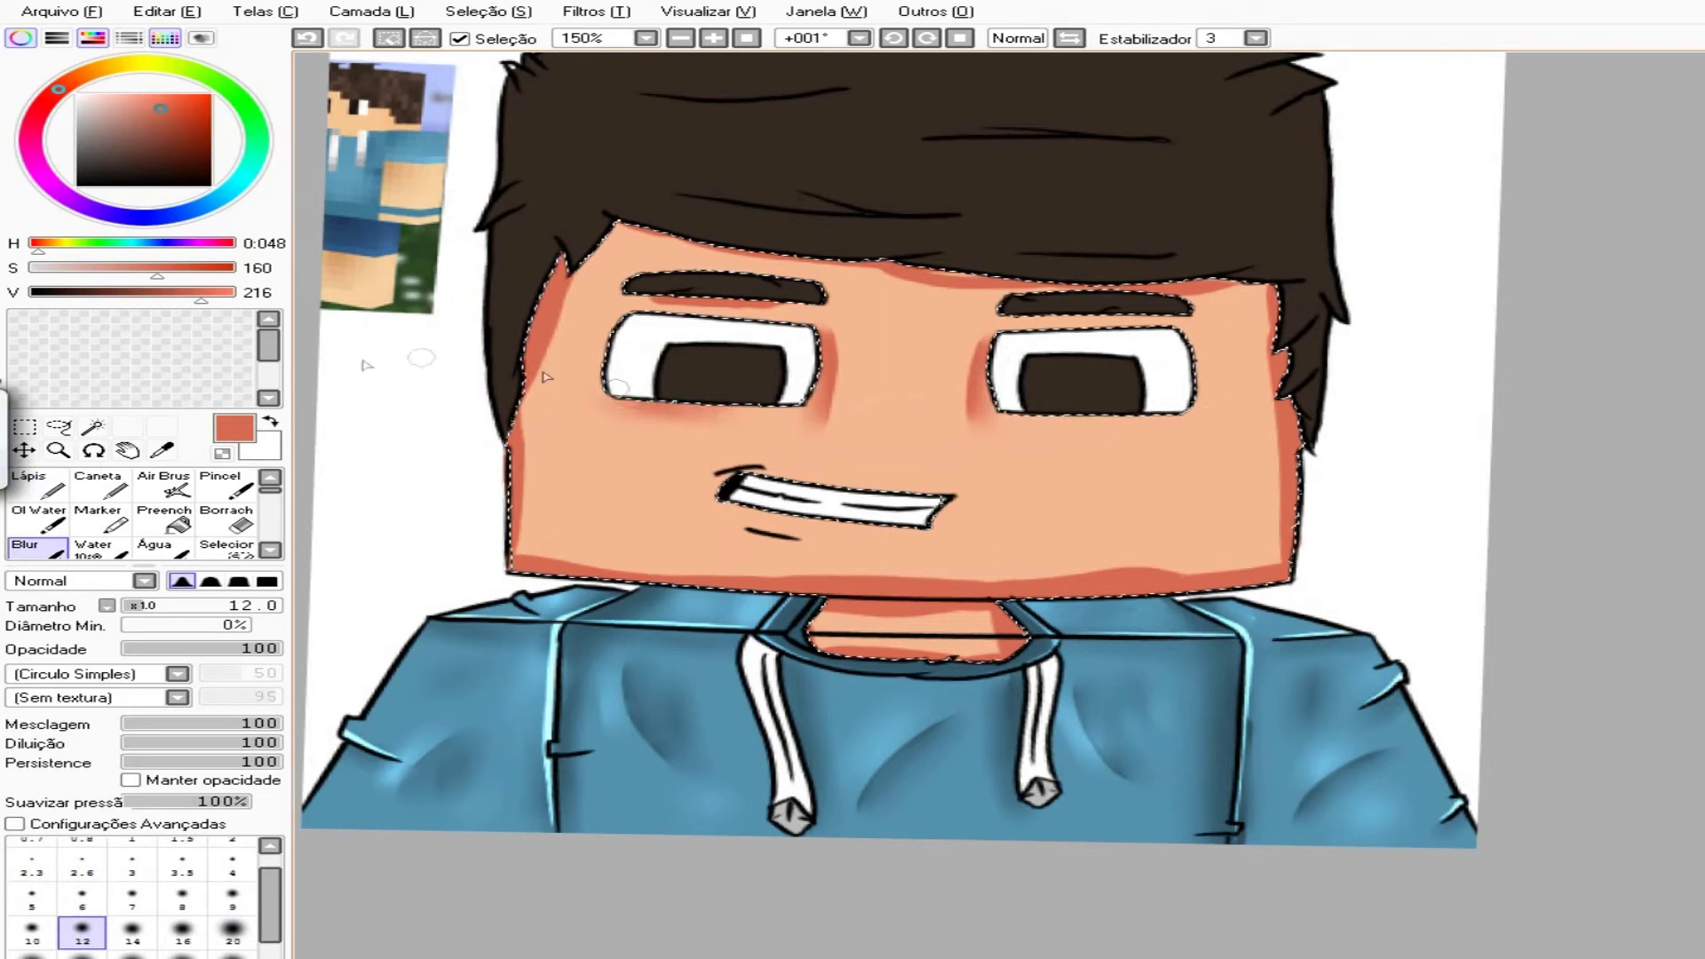
{"action": "left_click_drag", "start_coordinate": [1057, 431], "coordinate": [1172, 435]}
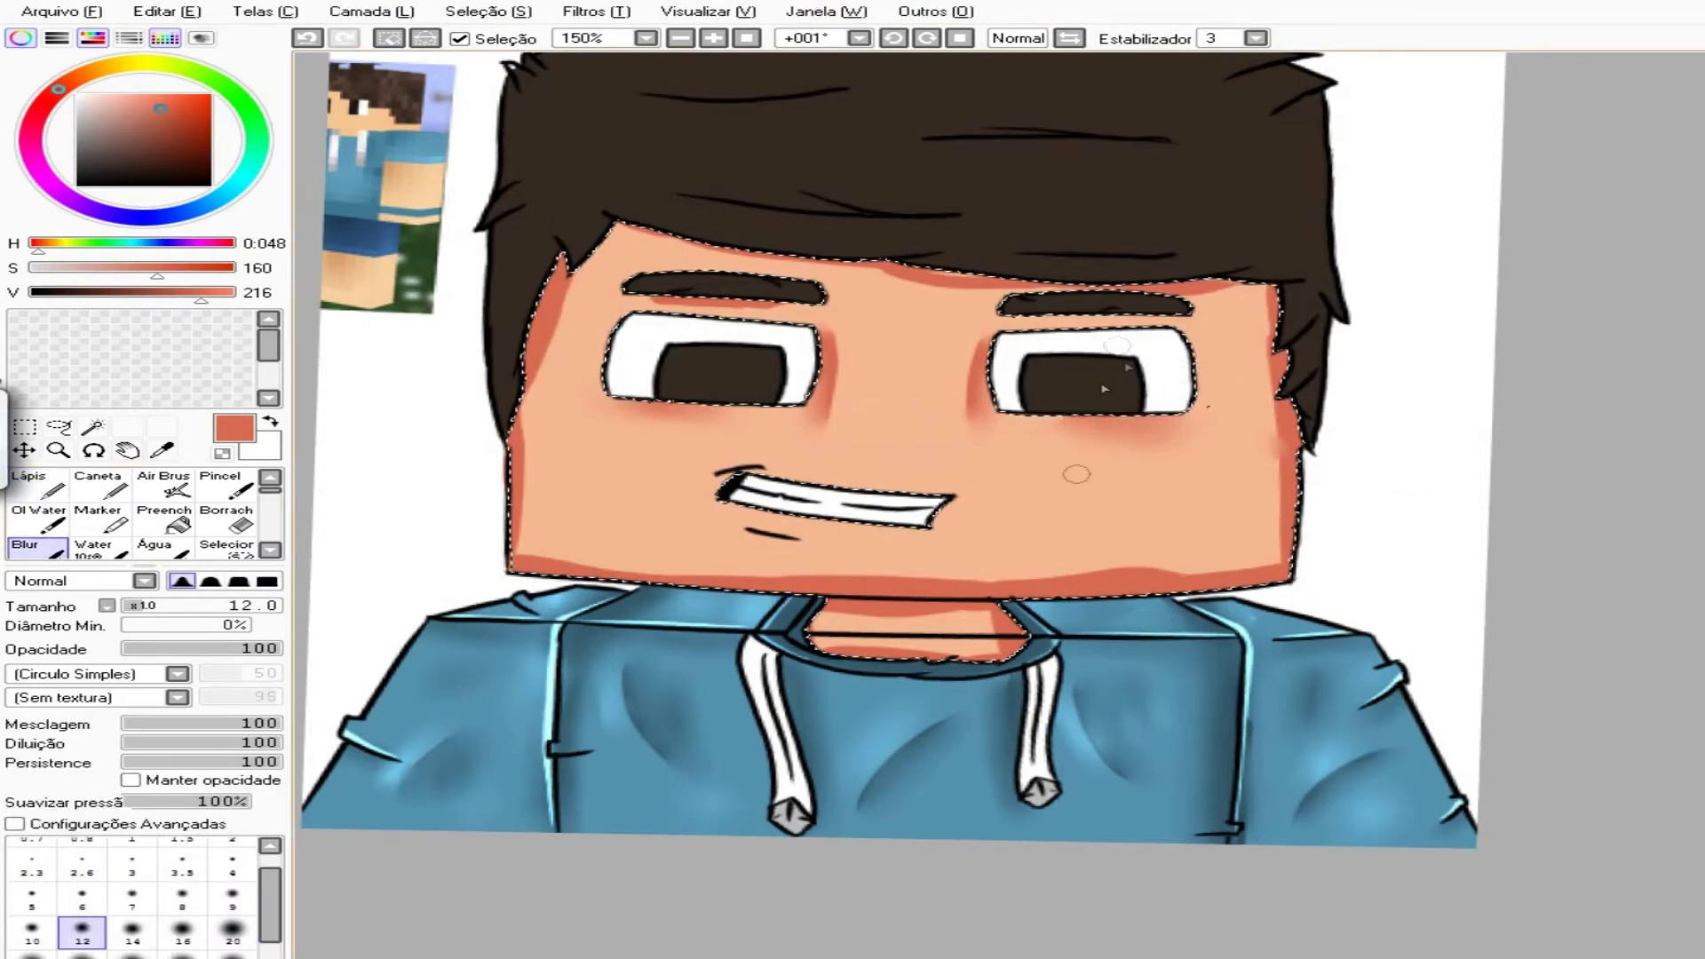
{"action": "mouse_move", "coordinate": [1341, 548]}
{"action": "left_mouse_down"}
{"action": "mouse_move", "coordinate": [1244, 266]}
{"action": "mouse_move", "coordinate": [1145, 332]}
{"action": "left_mouse_up"}
{"action": "key", "text": "bracketright"}
{"action": "key", "text": "bracketright"}
{"action": "key", "text": "bracketright"}
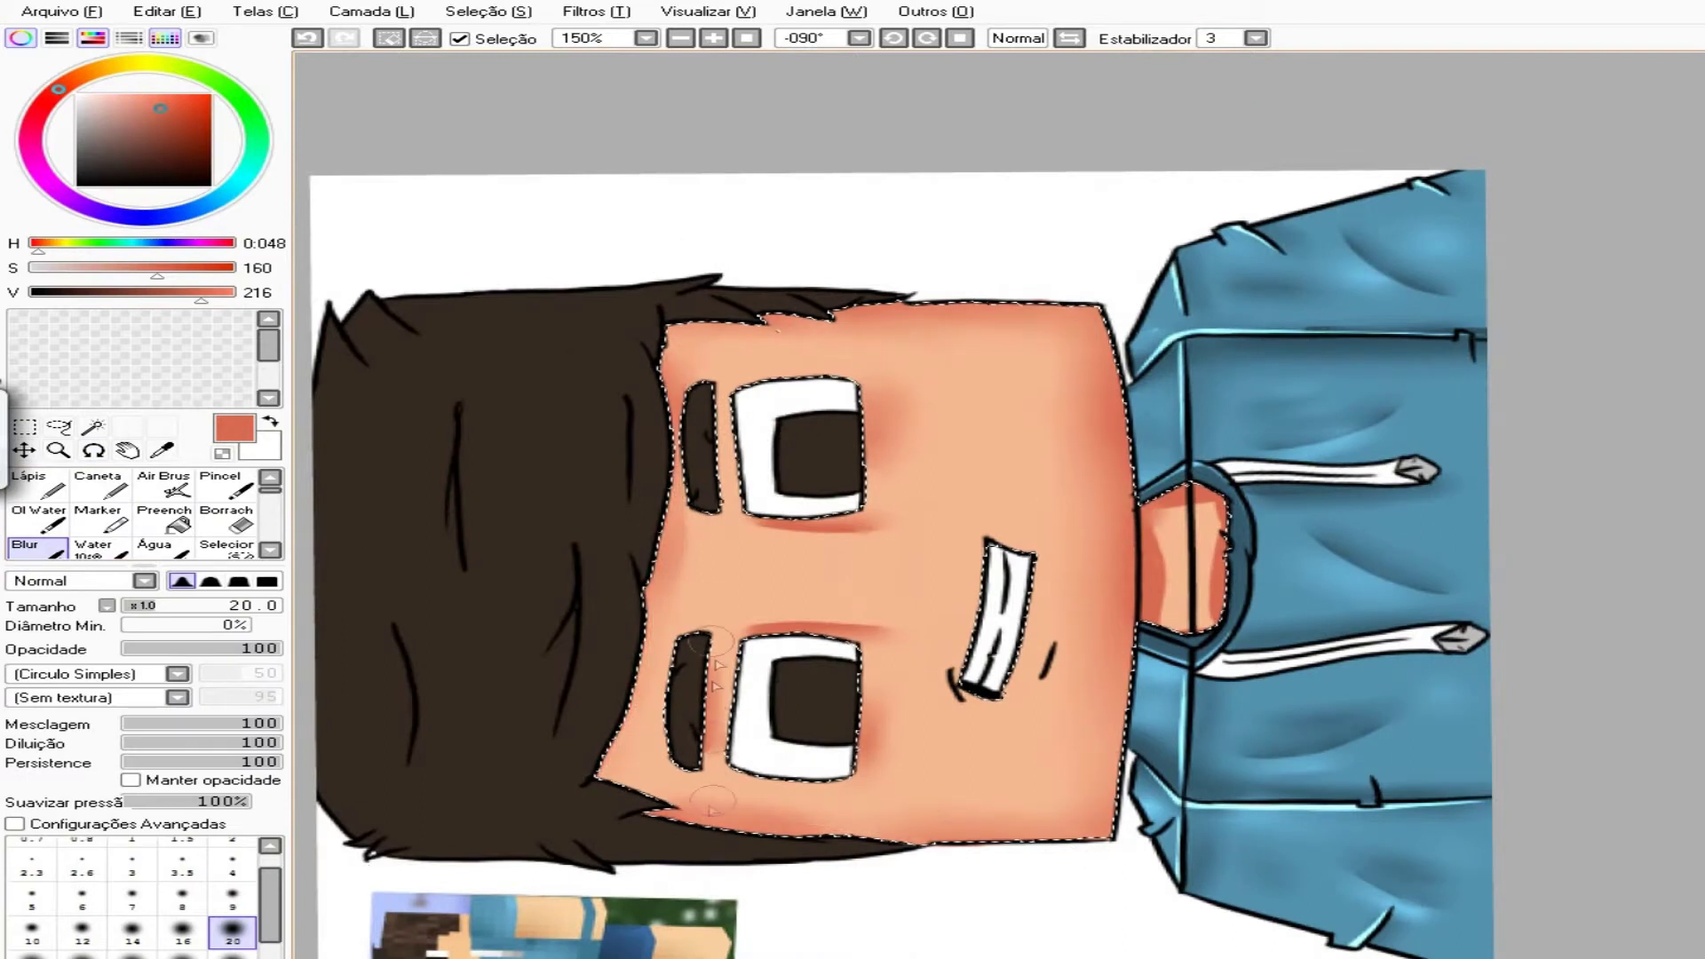
{"action": "scroll", "coordinate": [1159, 561], "scroll_direction": "down", "scroll_amount": 3}
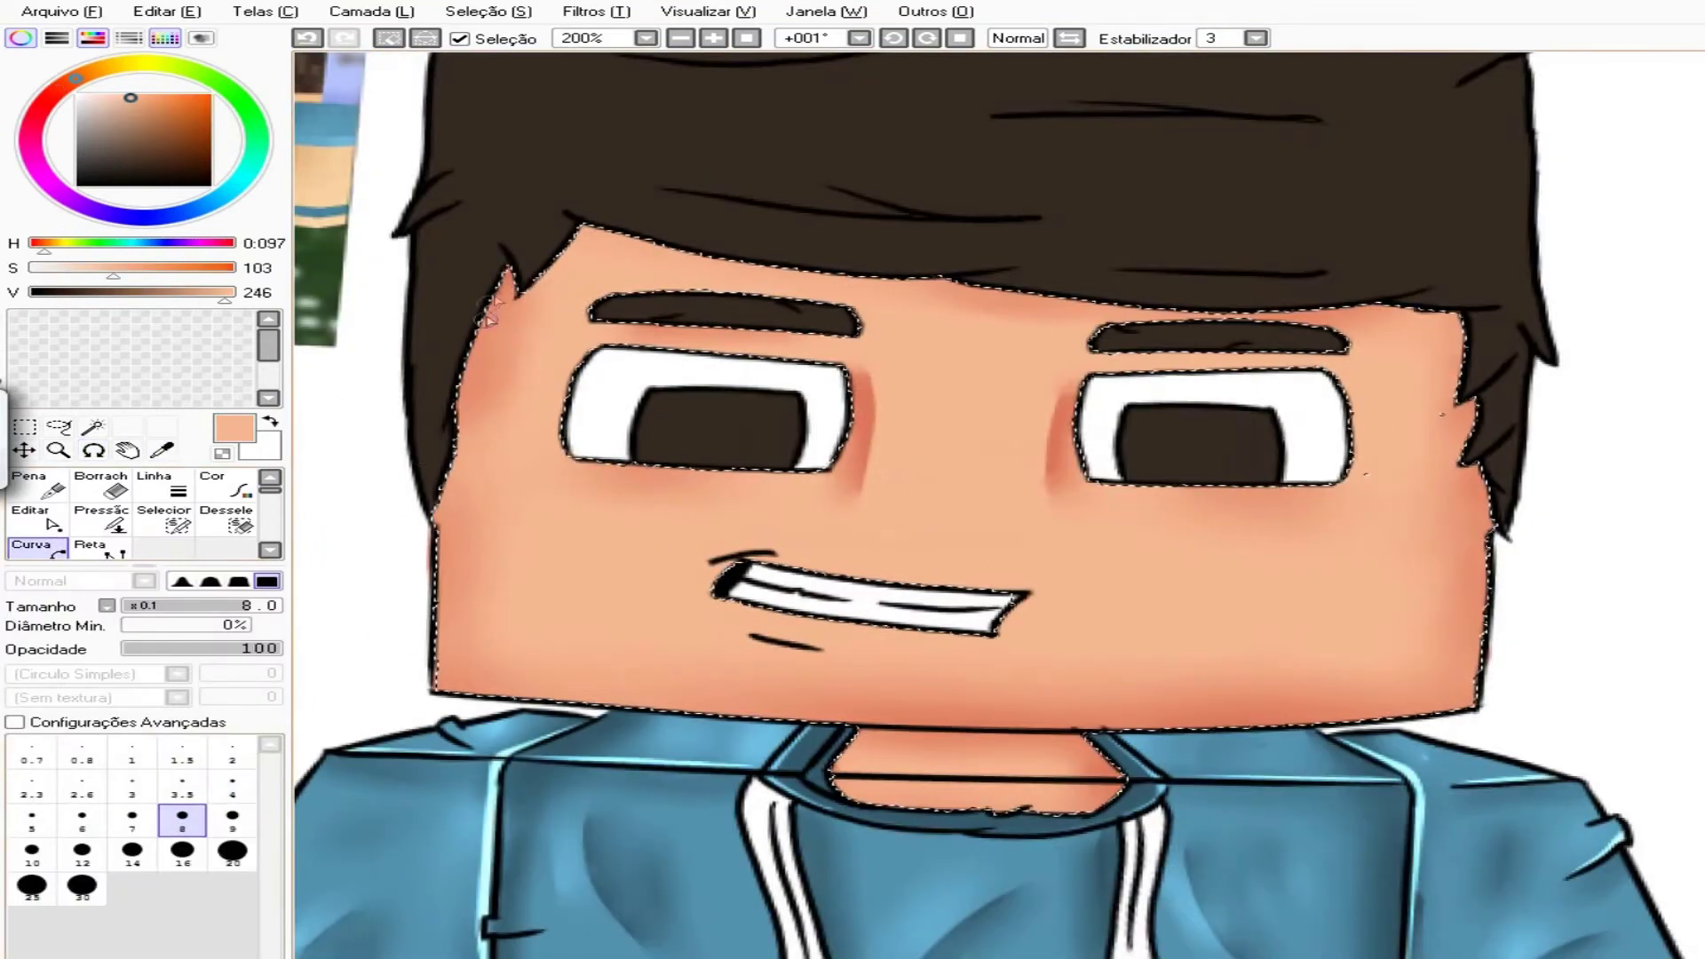
- Trace light skin-tone highlight curves along the face's edges and adjust their line pressure
{"action": "mouse_move", "coordinate": [489, 315]}
{"action": "left_mouse_down"}
{"action": "mouse_move", "coordinate": [486, 689]}
{"action": "mouse_move", "coordinate": [1084, 722]}
{"action": "mouse_move", "coordinate": [1497, 703]}
{"action": "mouse_move", "coordinate": [1471, 707]}
{"action": "mouse_move", "coordinate": [1465, 413]}
{"action": "left_mouse_up"}
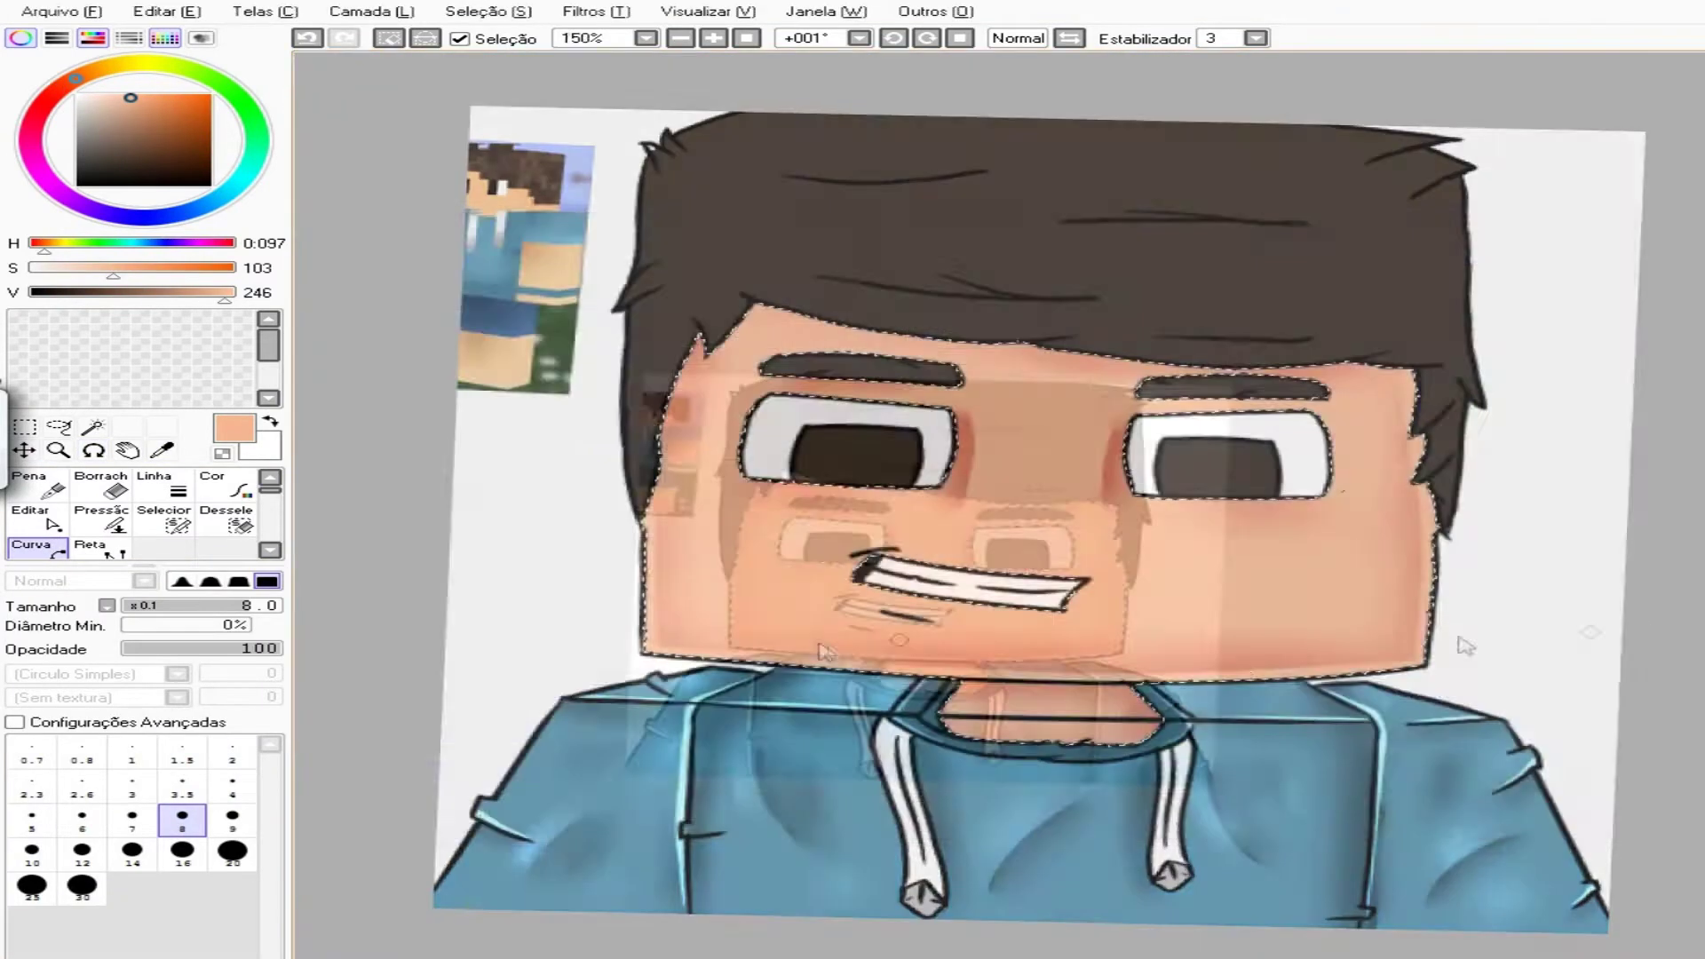
{"action": "left_click", "coordinate": [101, 520]}
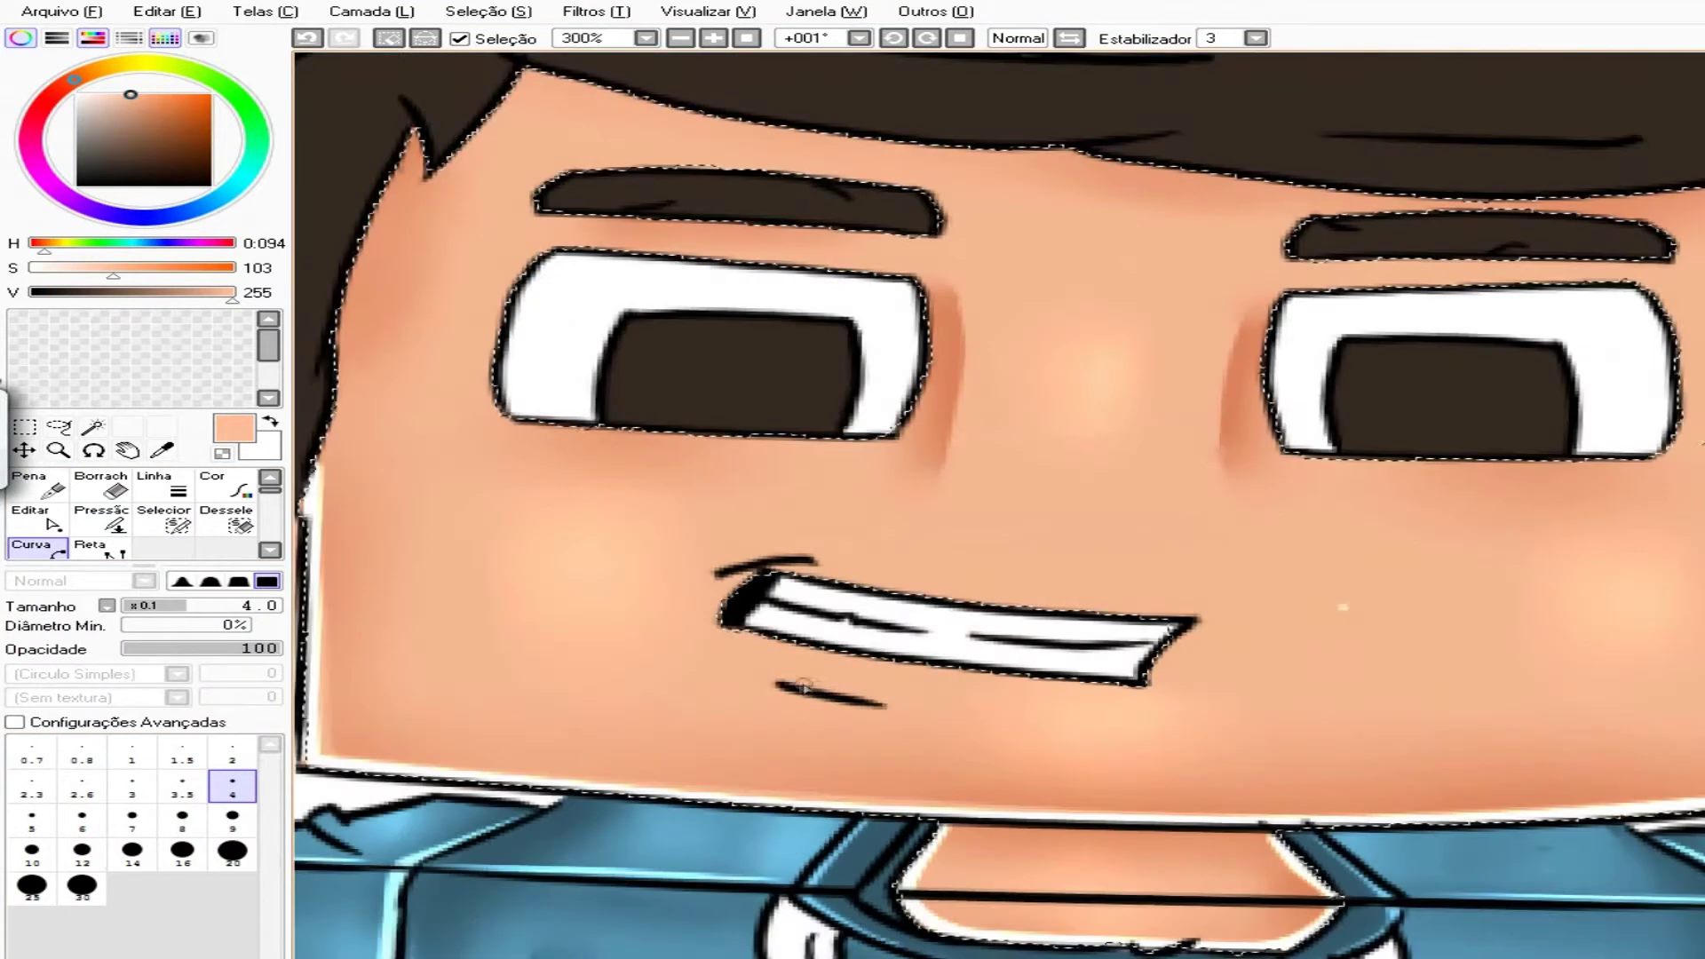
{"action": "left_click", "coordinate": [102, 517]}
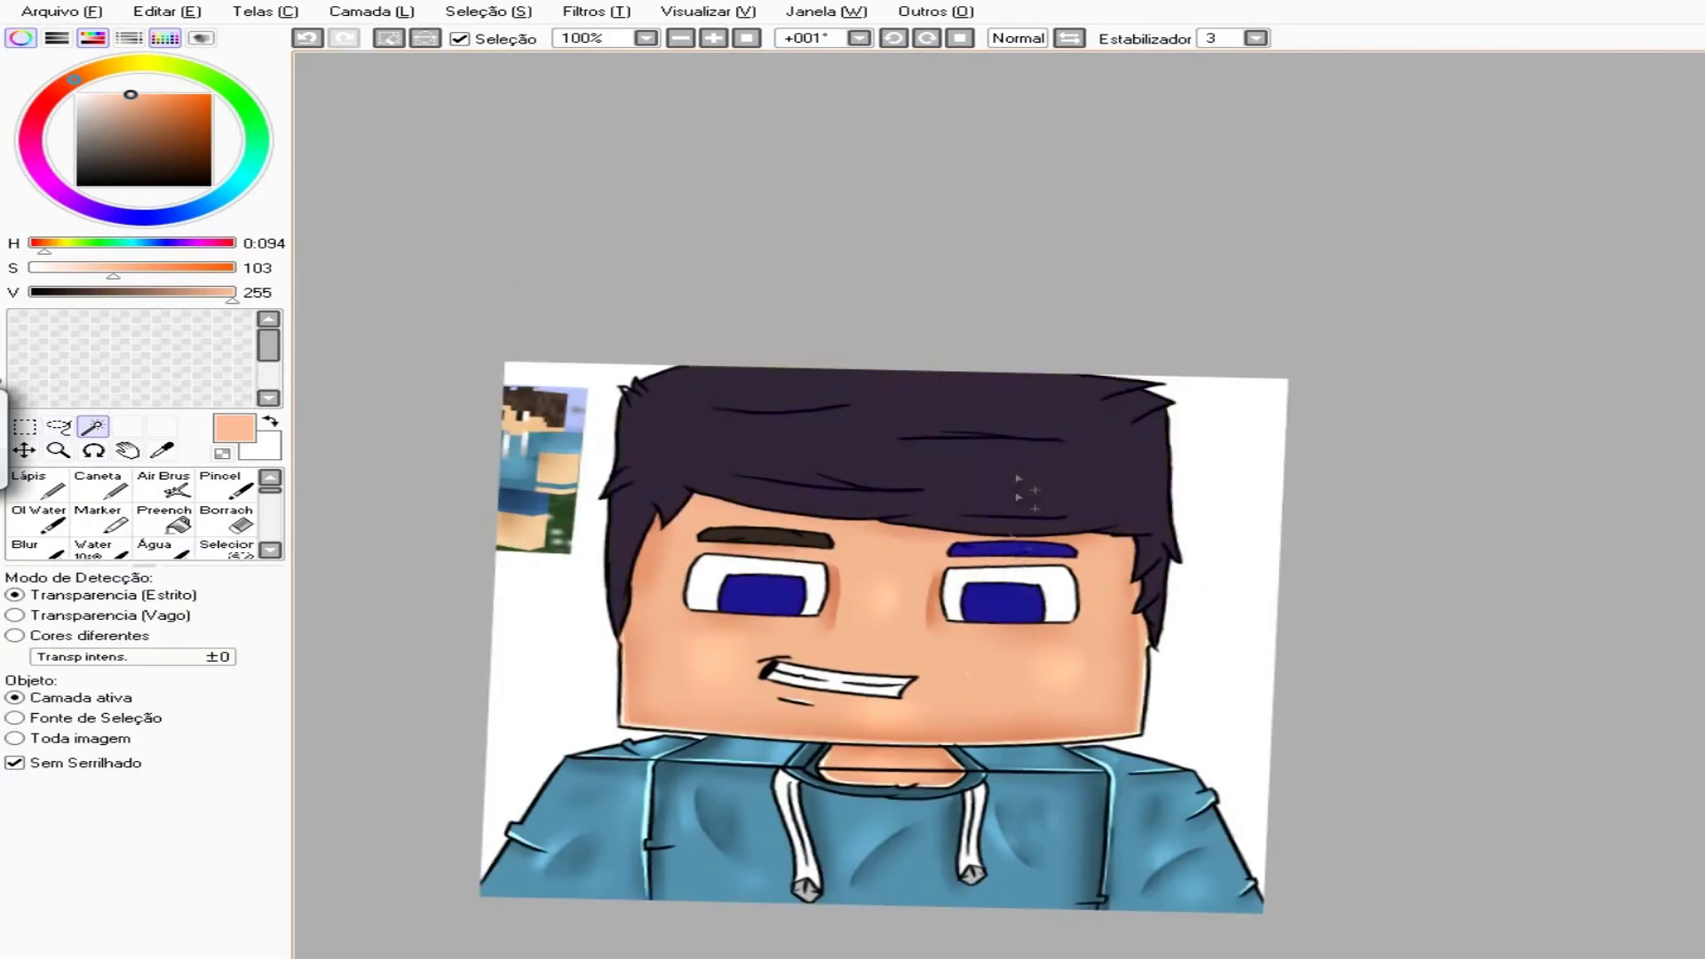
- Paint solid black pupils inside the brown irises of both eyes with the pencil at size 4
{"action": "left_click", "coordinate": [178, 155]}
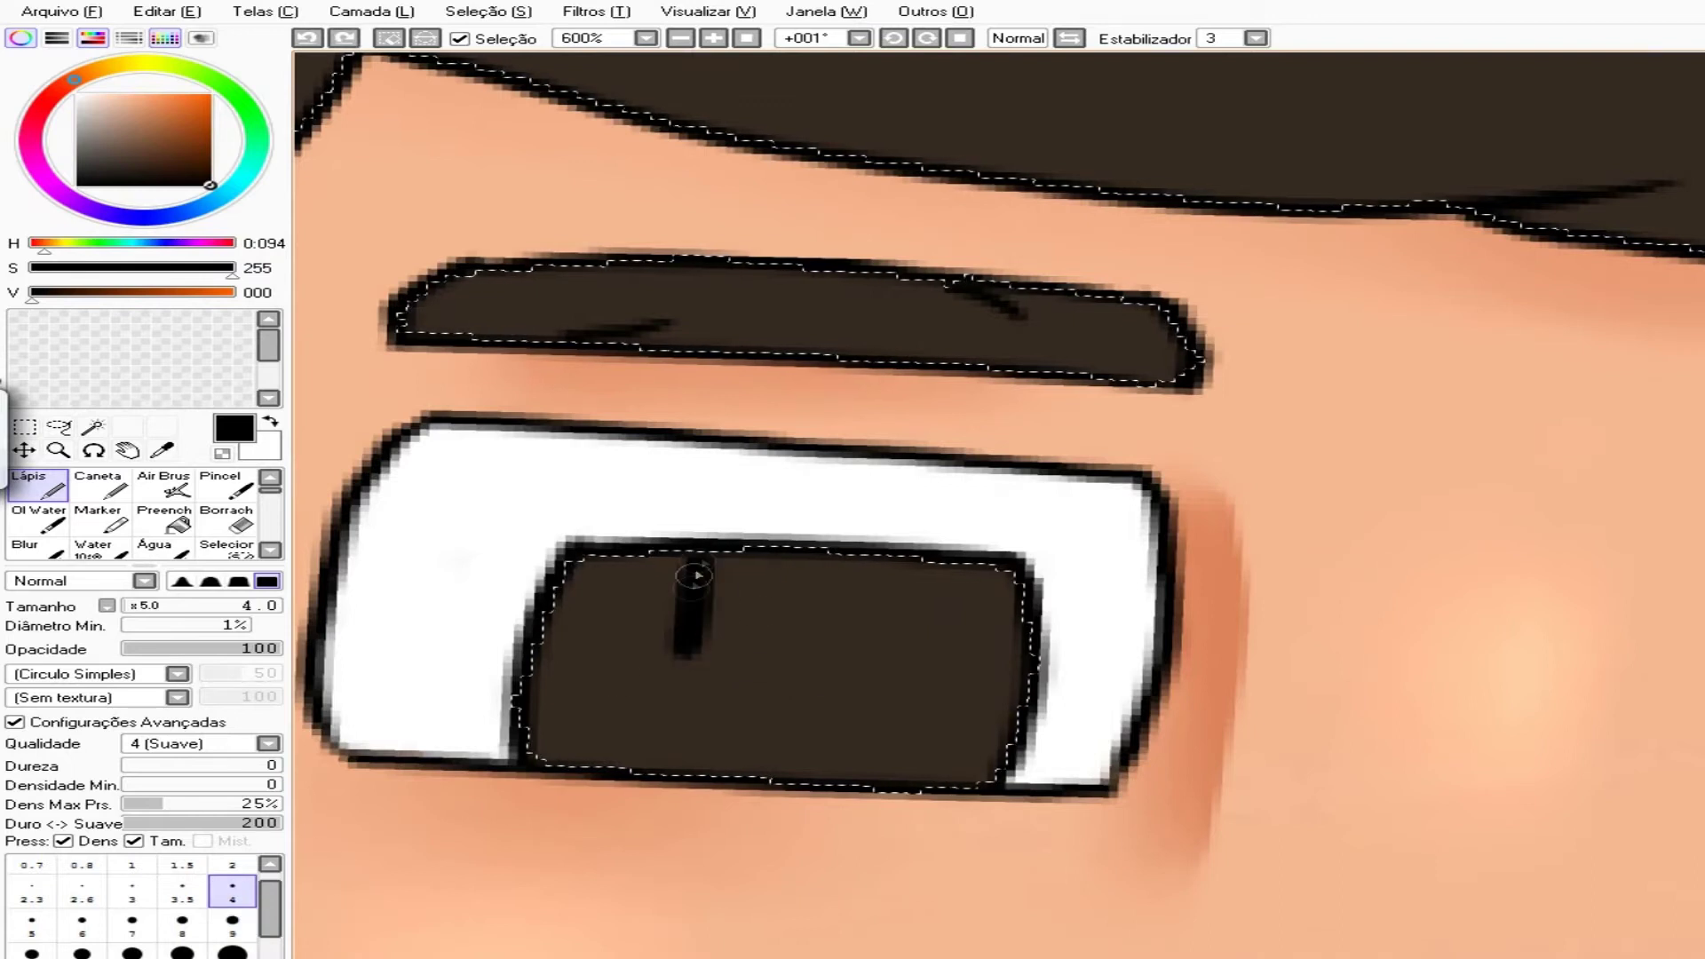
{"action": "mouse_move", "coordinate": [672, 644]}
{"action": "left_mouse_down"}
{"action": "mouse_move", "coordinate": [833, 710]}
{"action": "mouse_move", "coordinate": [888, 627]}
{"action": "left_mouse_up"}
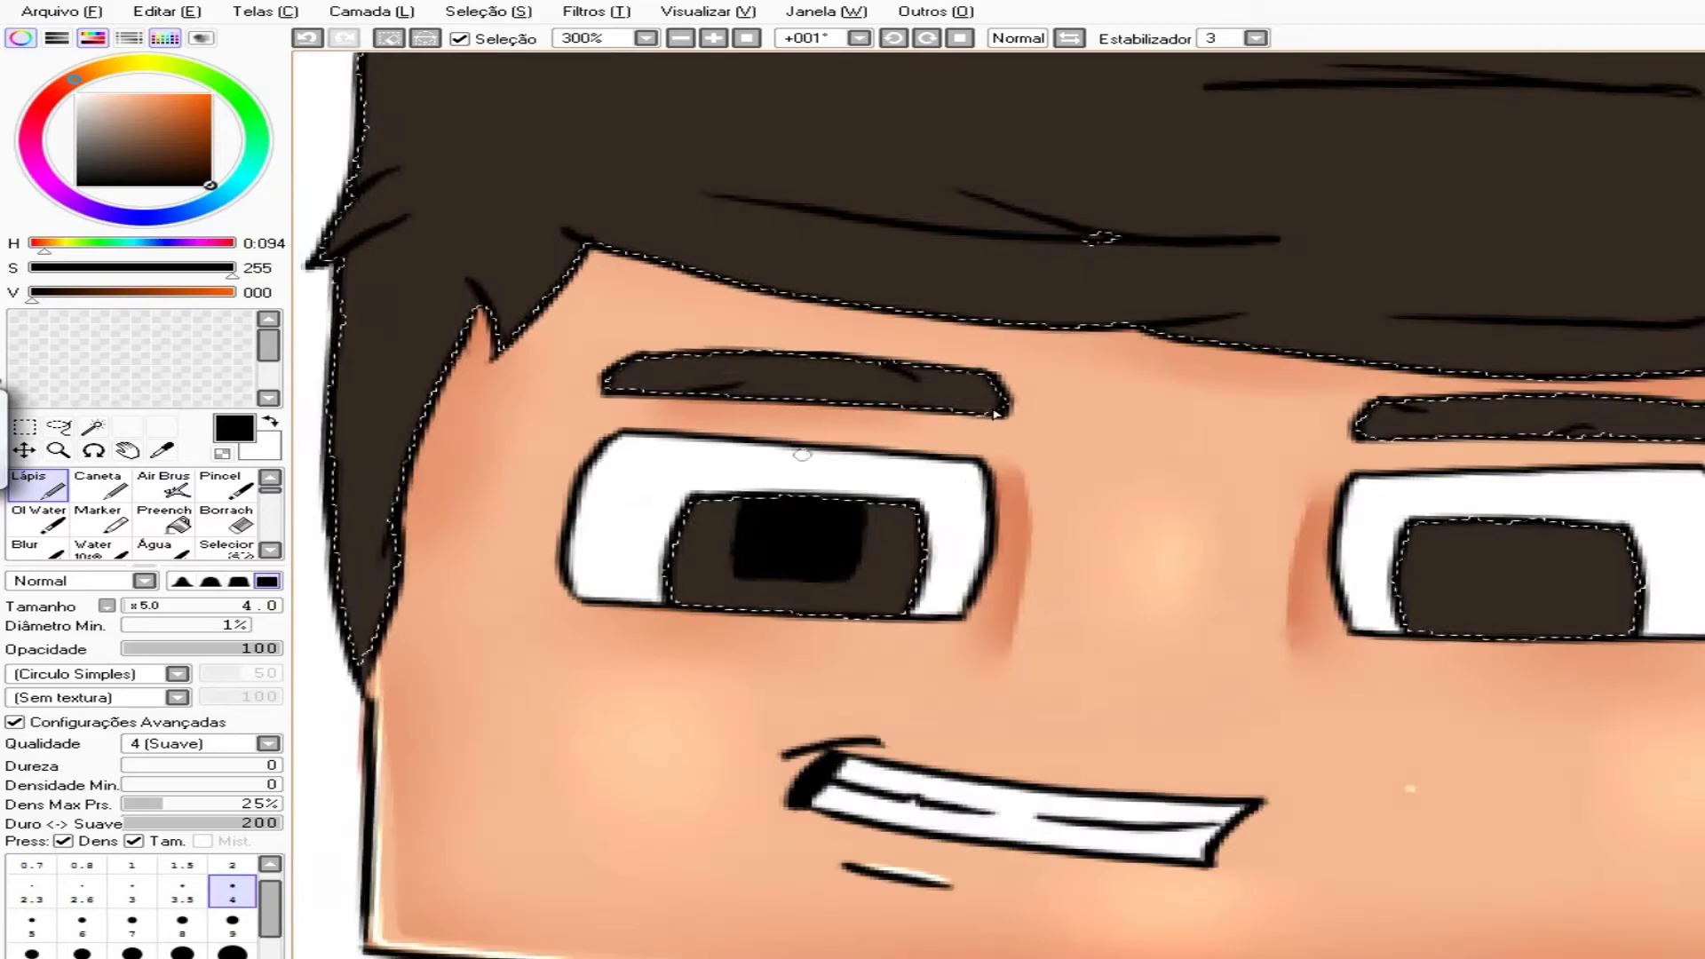
{"action": "key", "text": "ctrl+t"}
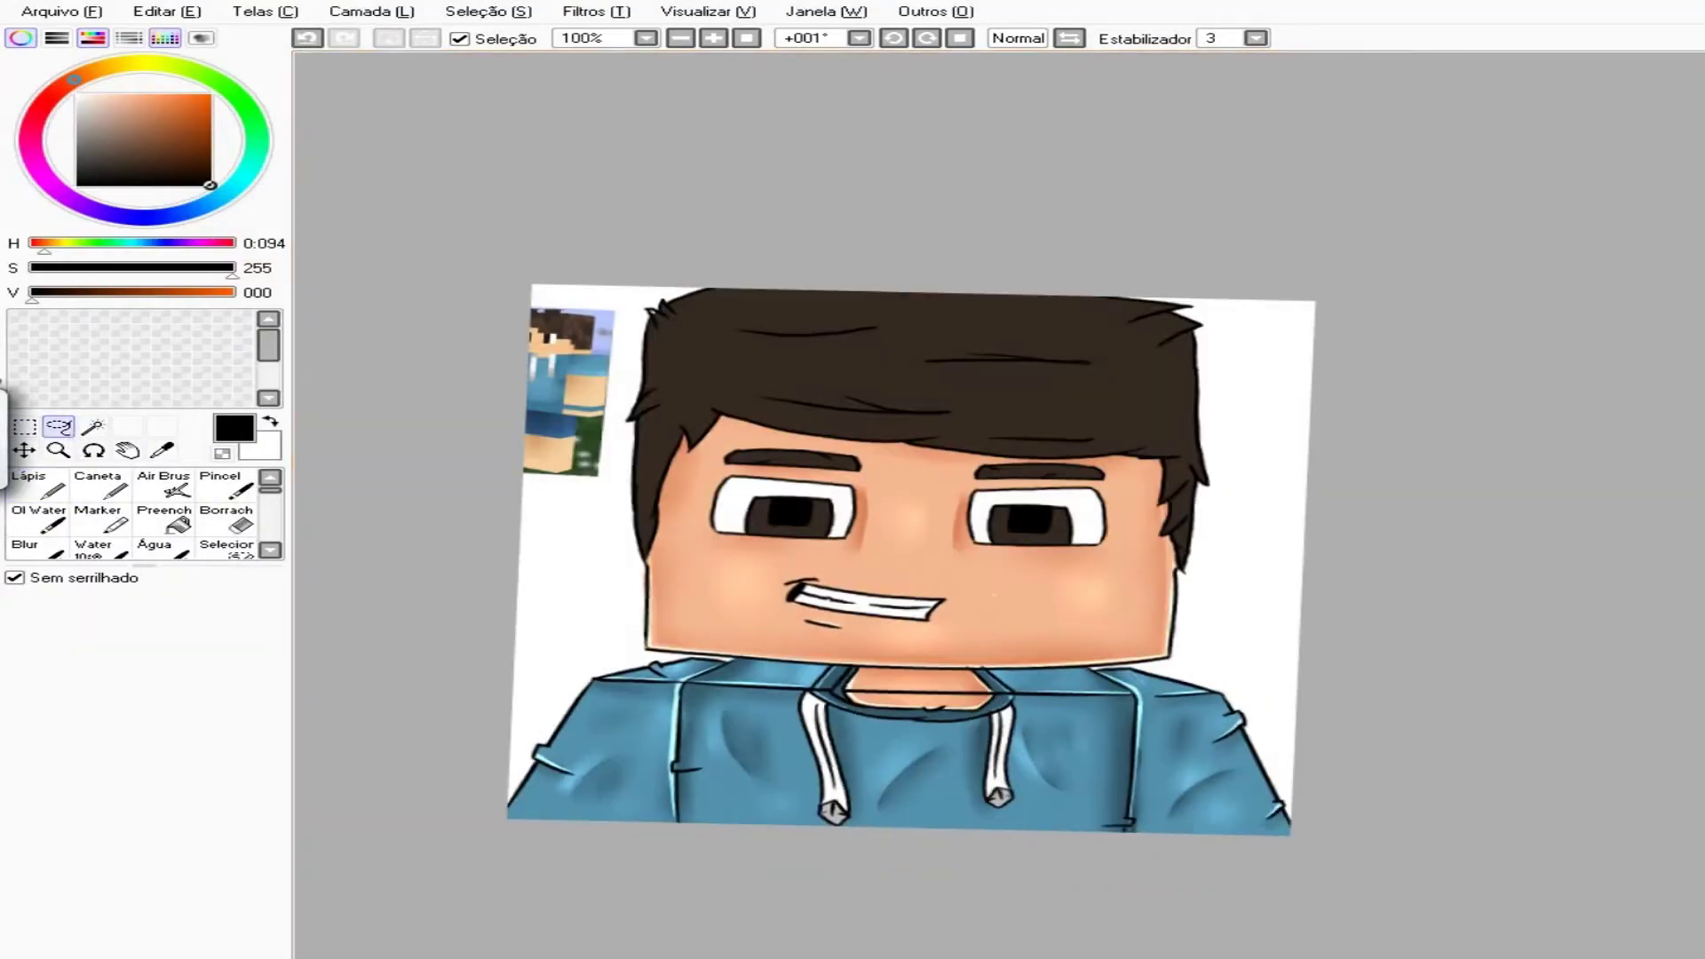
{"action": "scroll", "coordinate": [933, 680], "scroll_direction": "down", "scroll_amount": 2}
{"action": "scroll", "coordinate": [933, 680], "scroll_direction": "up", "scroll_amount": 5}
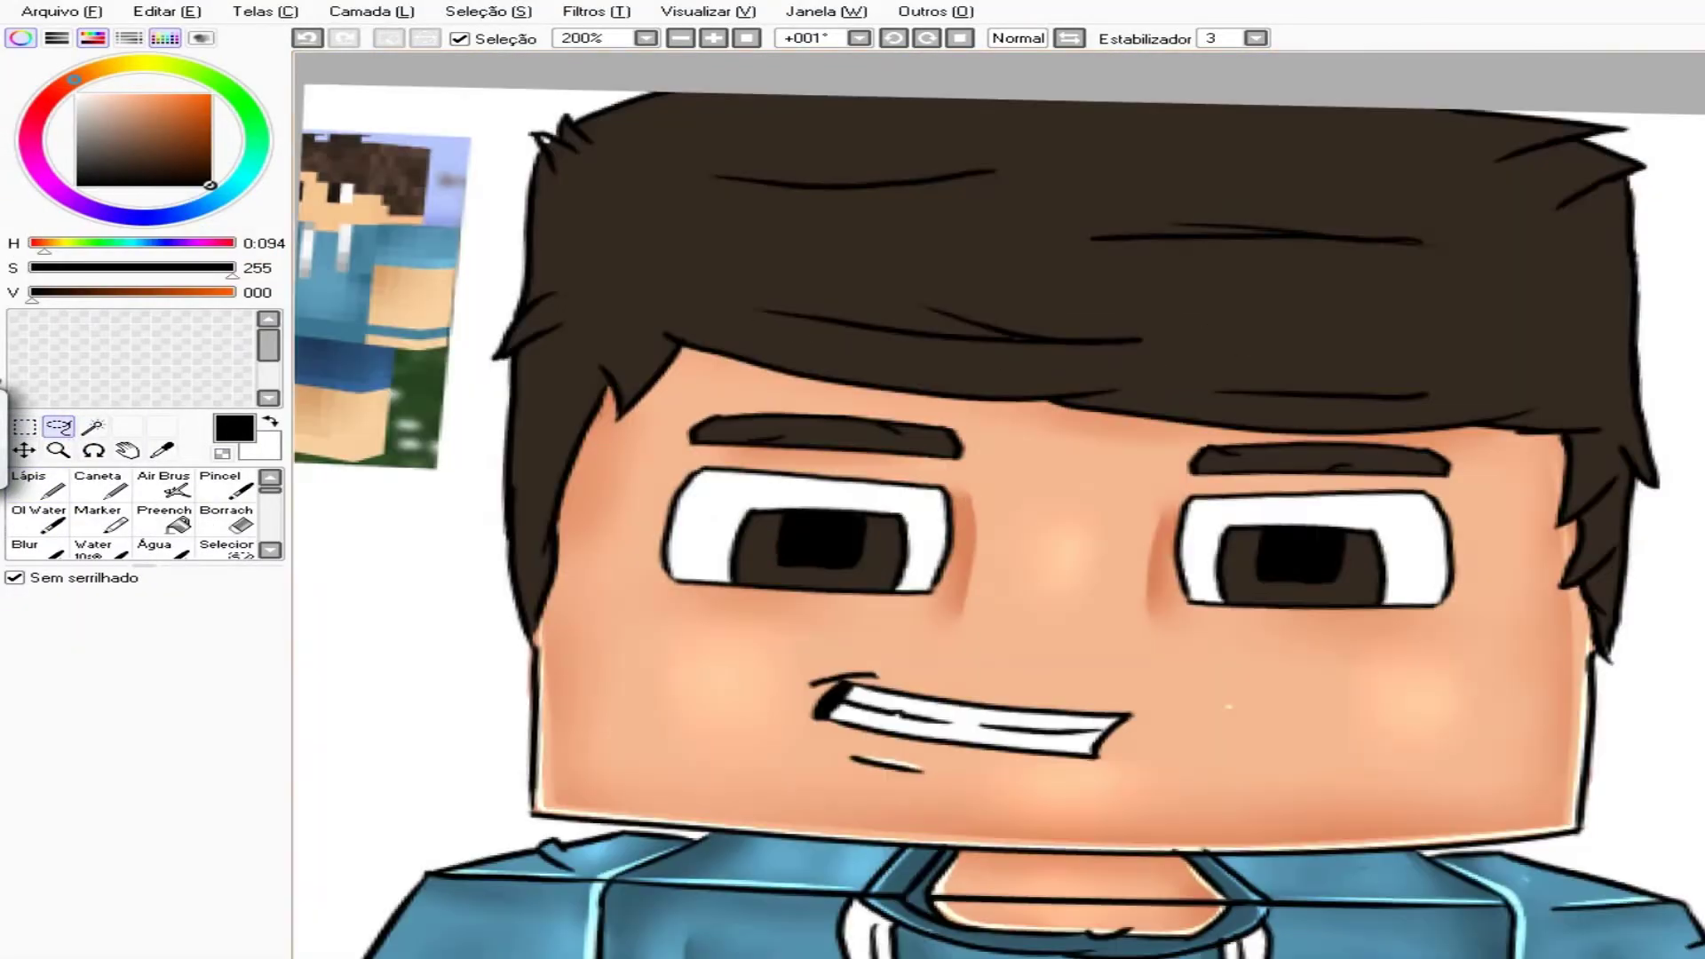
- Select the irises, paint radial light-brown streaks (value 178) around the pupils with the pencil at size 4, and blur them
{"action": "key", "text": "ctrl+z"}
{"action": "key", "text": "w"}
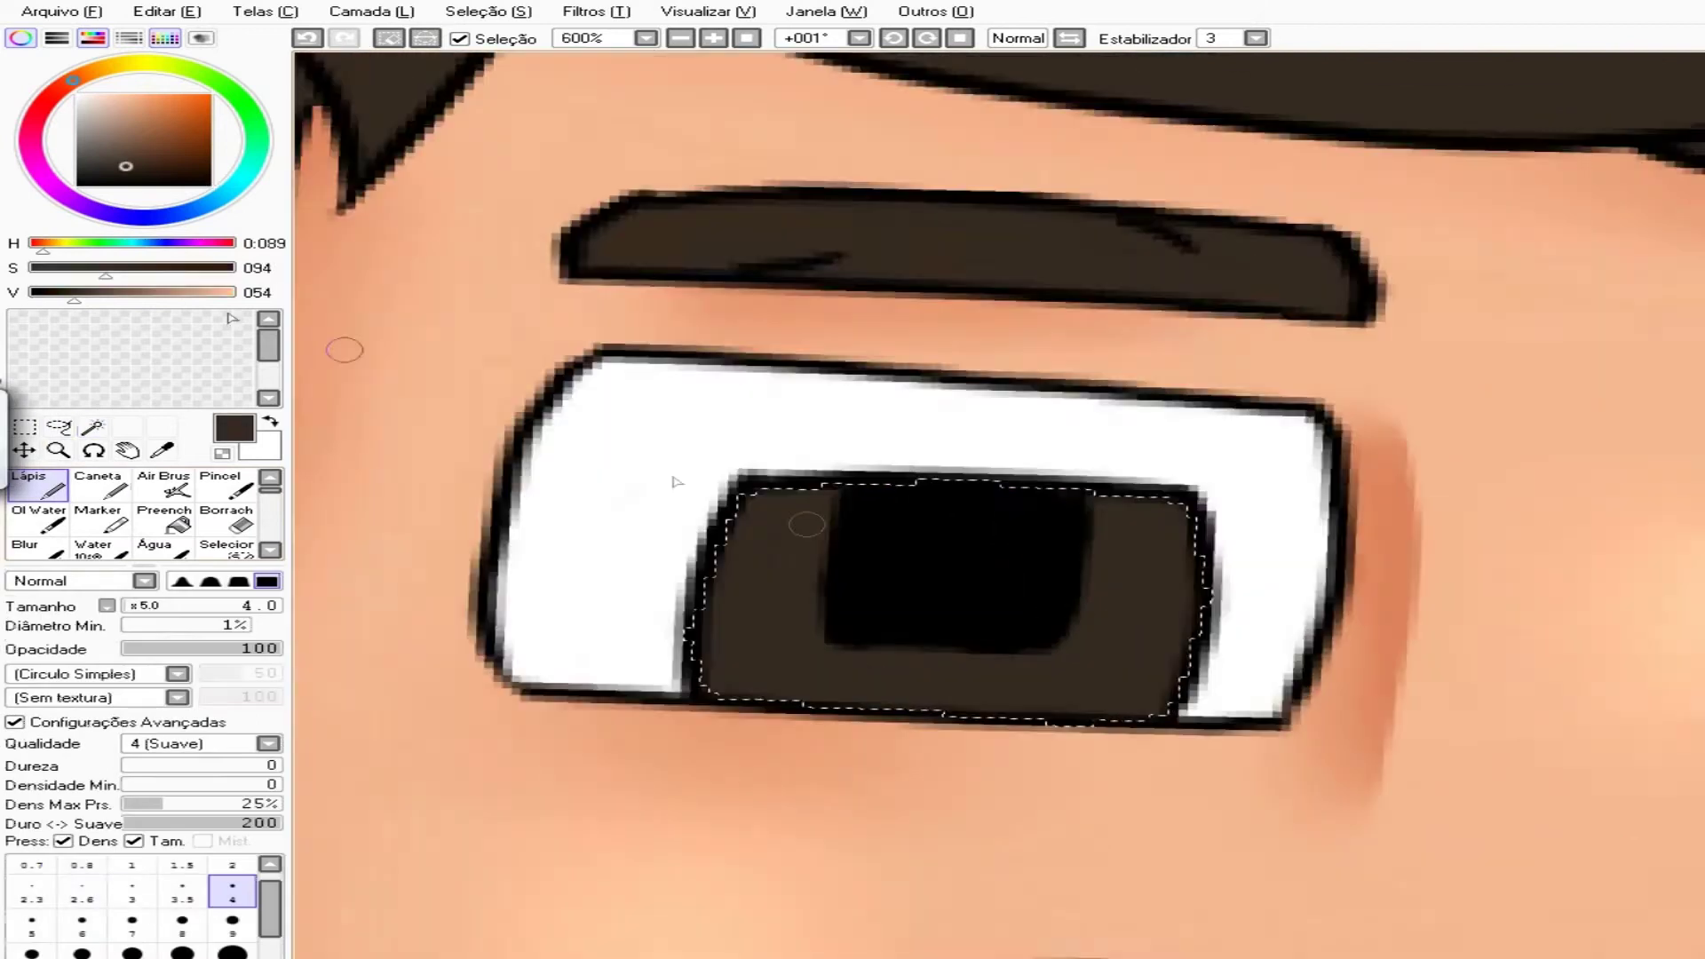
{"action": "left_click_drag", "start_coordinate": [142, 301], "coordinate": [158, 302]}
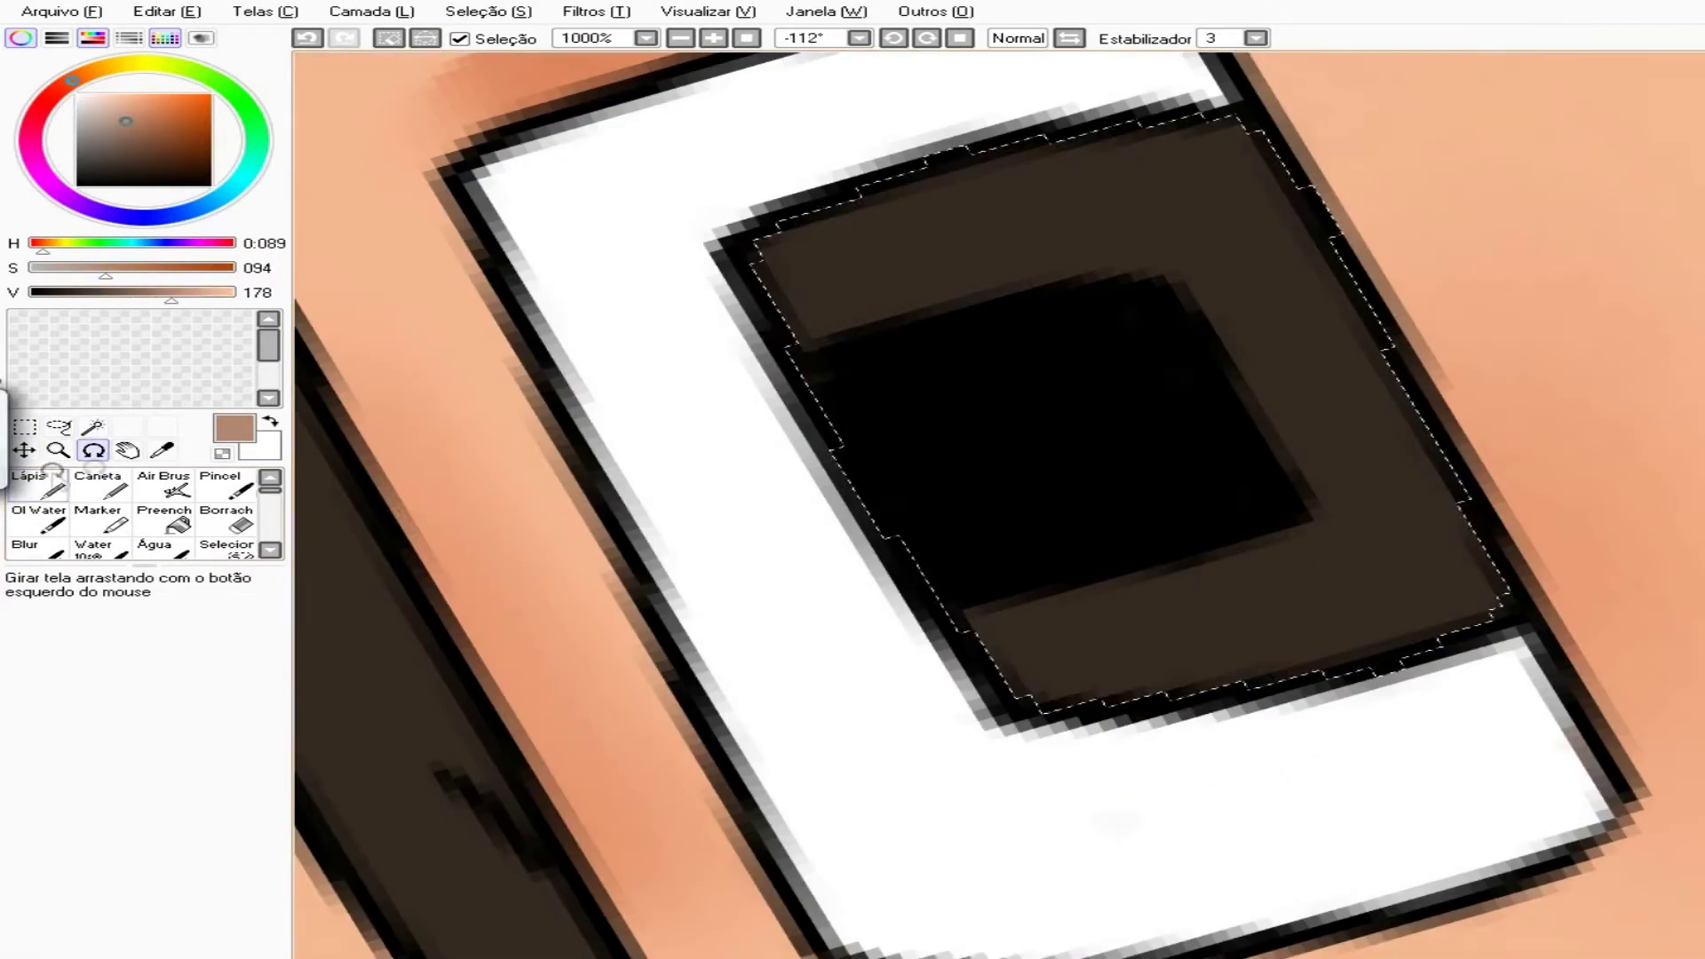
{"action": "left_click_drag", "start_coordinate": [1079, 604], "coordinate": [1110, 680]}
{"action": "left_click_drag", "start_coordinate": [1181, 559], "coordinate": [1270, 671]}
{"action": "left_click_drag", "start_coordinate": [1257, 515], "coordinate": [1403, 626]}
{"action": "left_click_drag", "start_coordinate": [1305, 462], "coordinate": [1448, 484]}
{"action": "left_click_drag", "start_coordinate": [1346, 315], "coordinate": [1261, 409]}
{"action": "left_click_drag", "start_coordinate": [1266, 151], "coordinate": [1217, 311]}
{"action": "left_click_drag", "start_coordinate": [1070, 147], "coordinate": [1128, 266]}
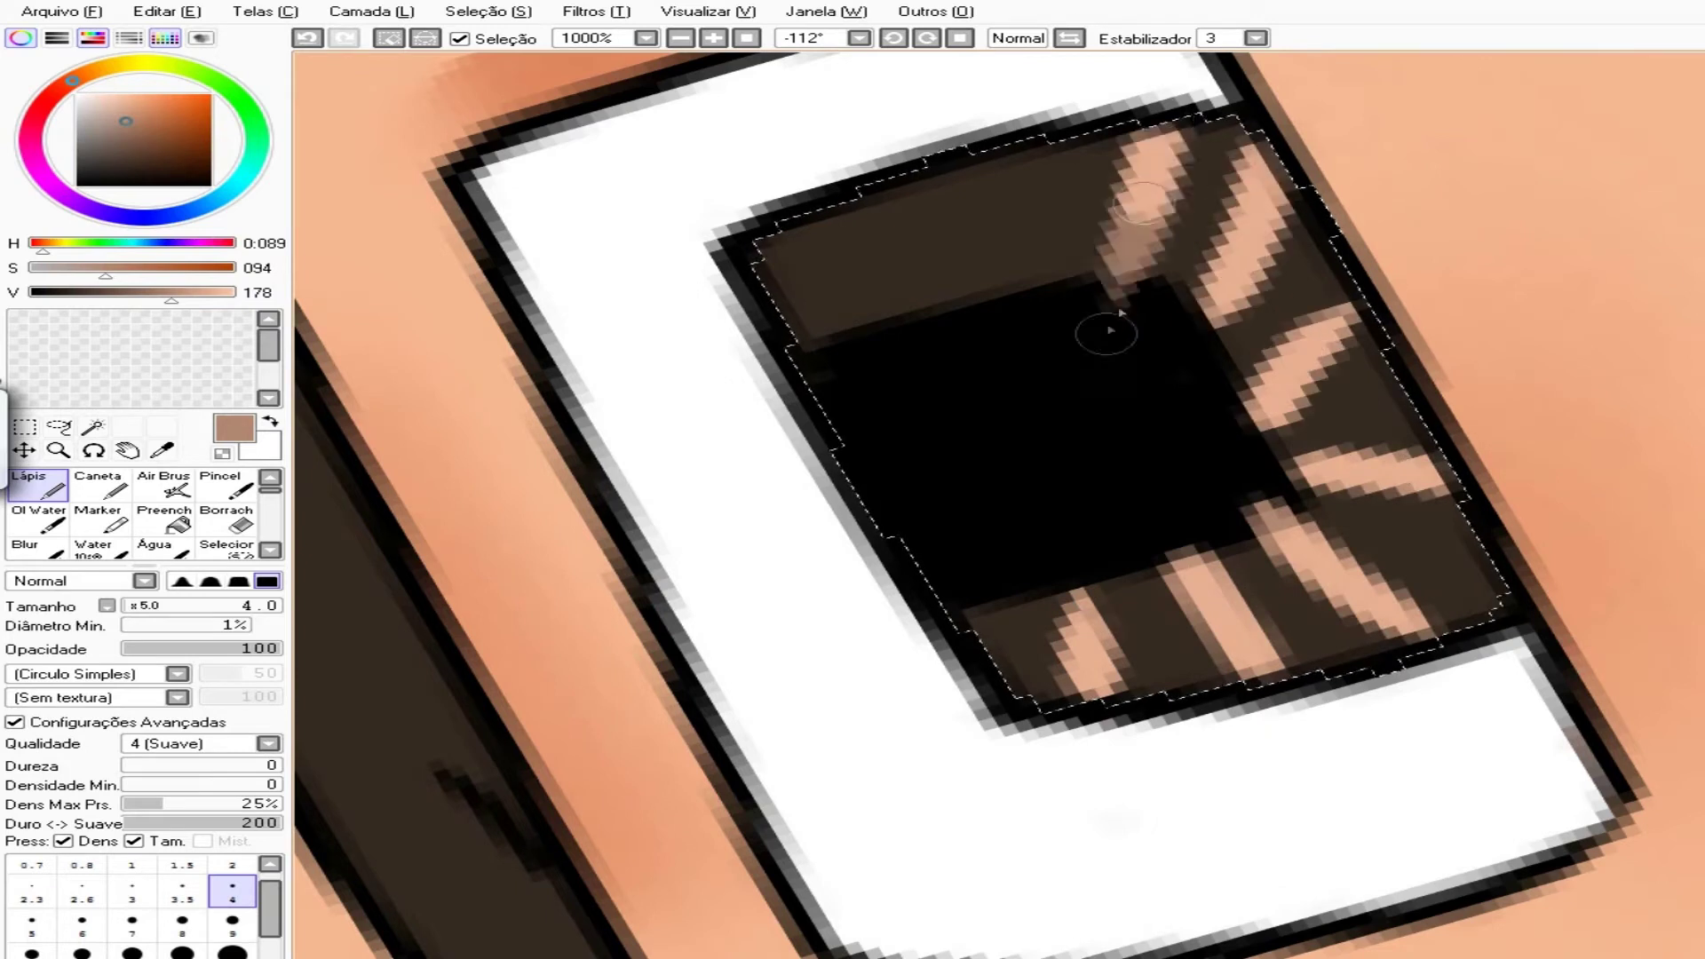
{"action": "left_click_drag", "start_coordinate": [928, 178], "coordinate": [995, 271]}
{"action": "left_click_drag", "start_coordinate": [795, 226], "coordinate": [875, 293]}
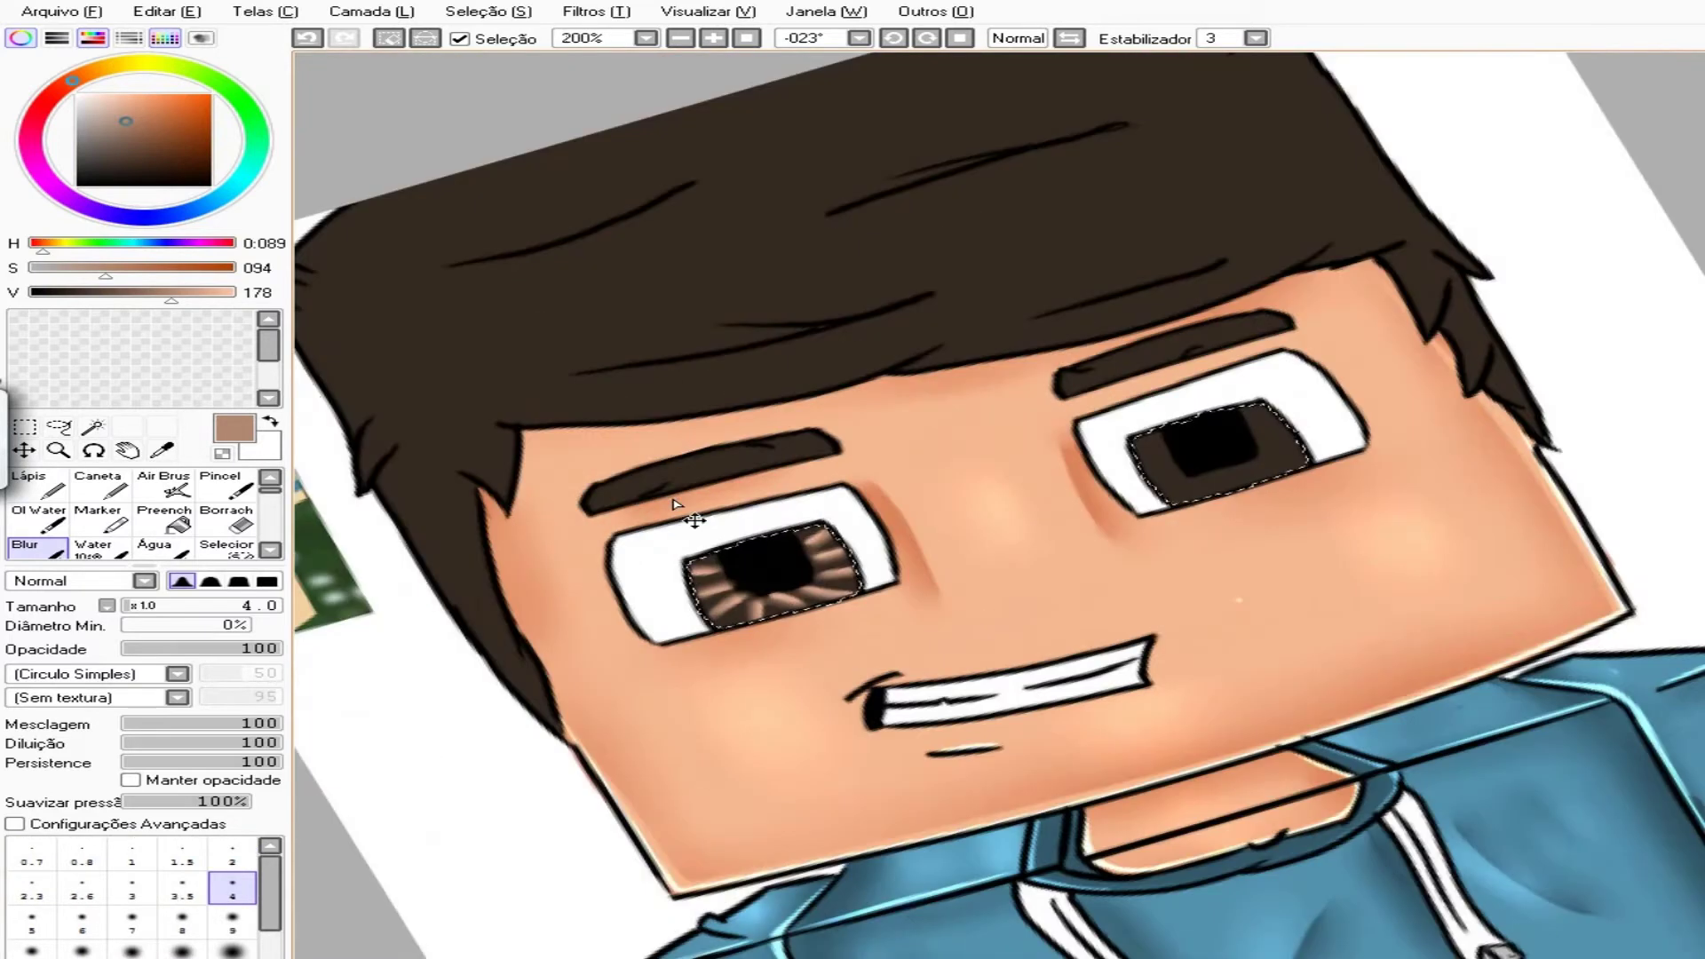
{"action": "key", "text": "ctrl+t"}
{"action": "key", "text": "Return"}
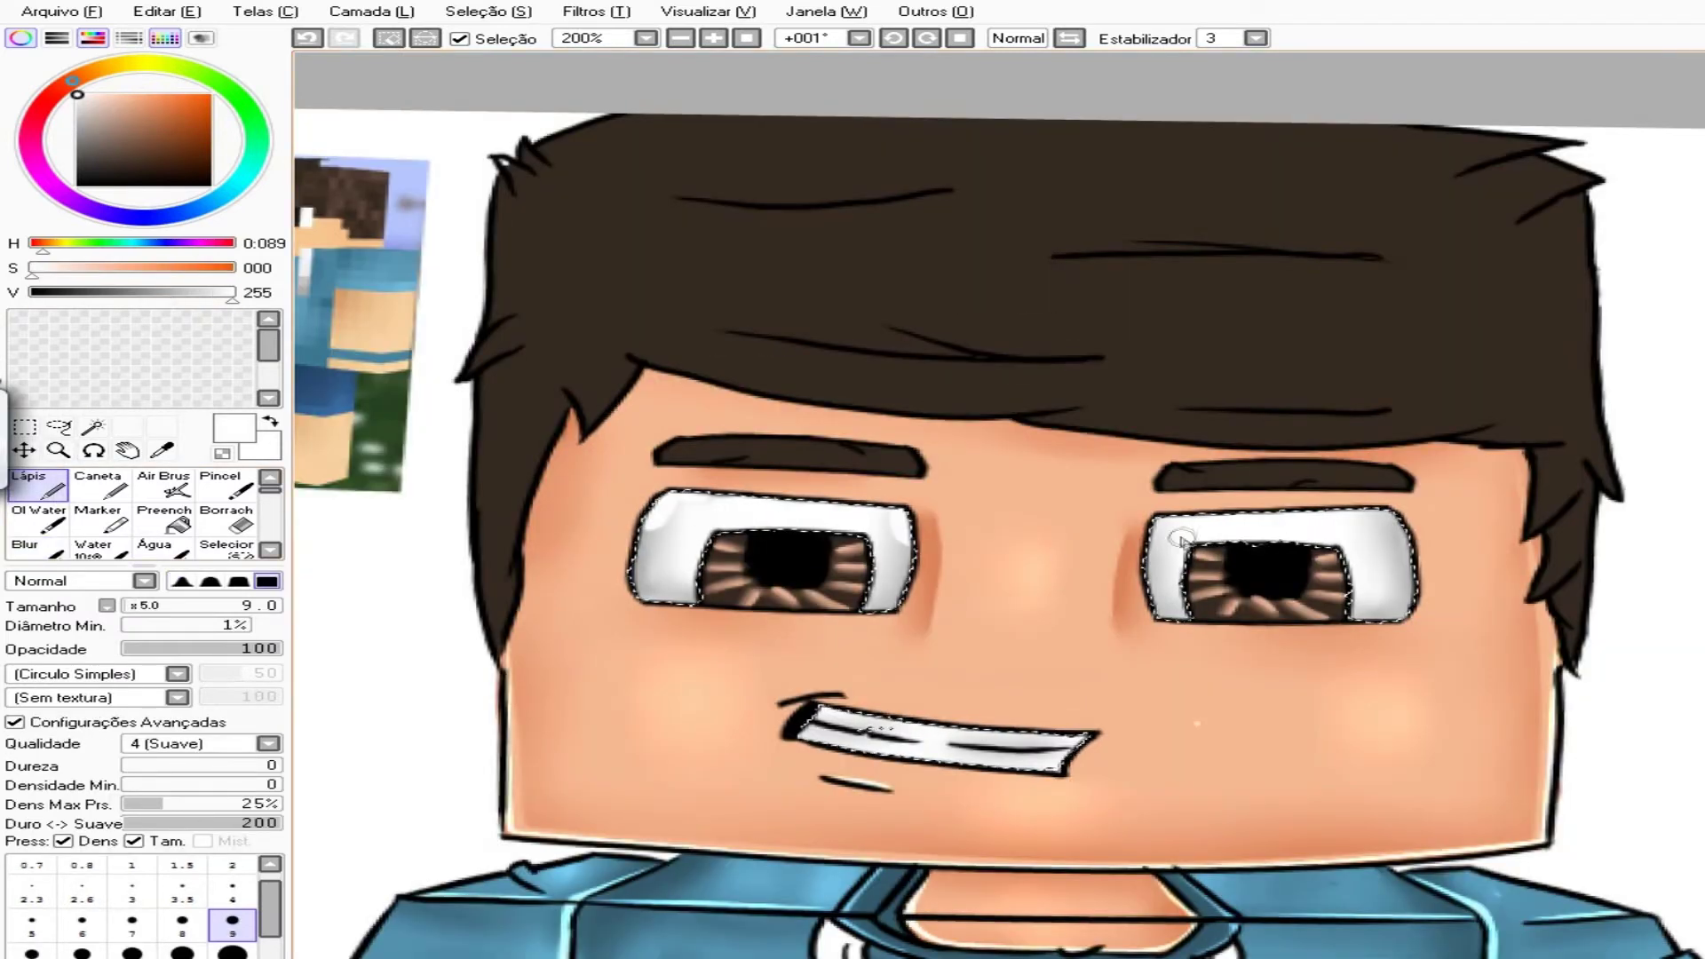
- Paint lighter brown strand streaks (saturation 91, value 112) across the selected dark hair with the pencil at size 4
{"action": "key", "text": "b"}
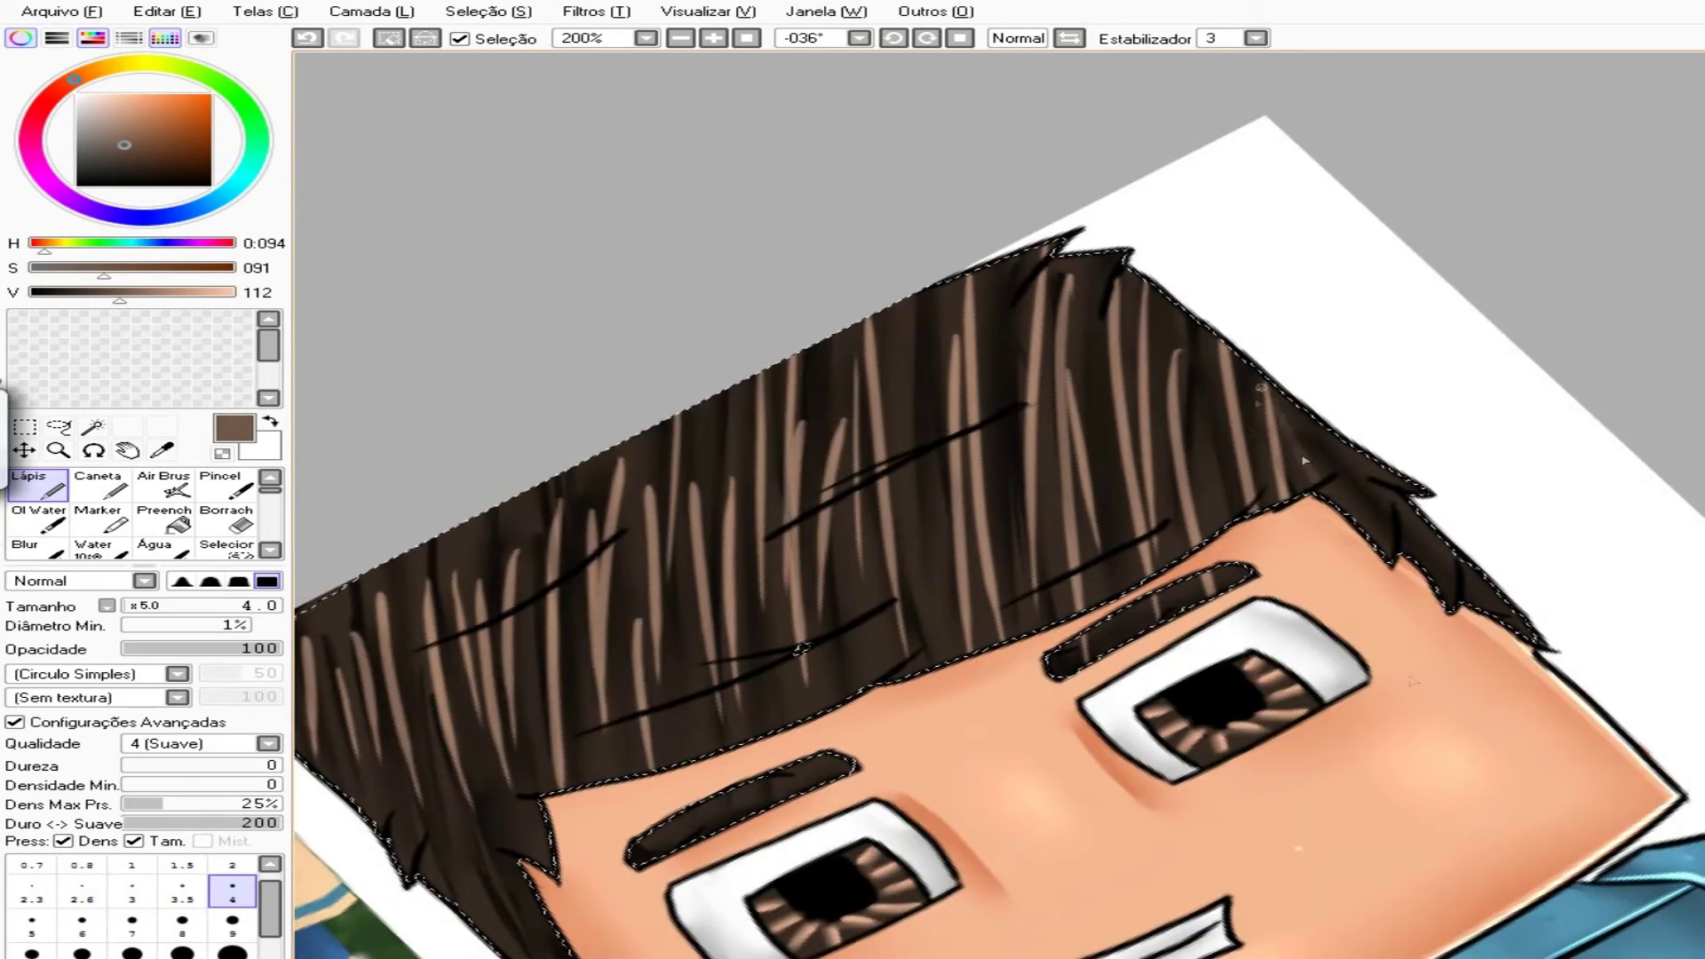
{"action": "scroll", "coordinate": [1012, 639], "scroll_direction": "down", "scroll_amount": 3}
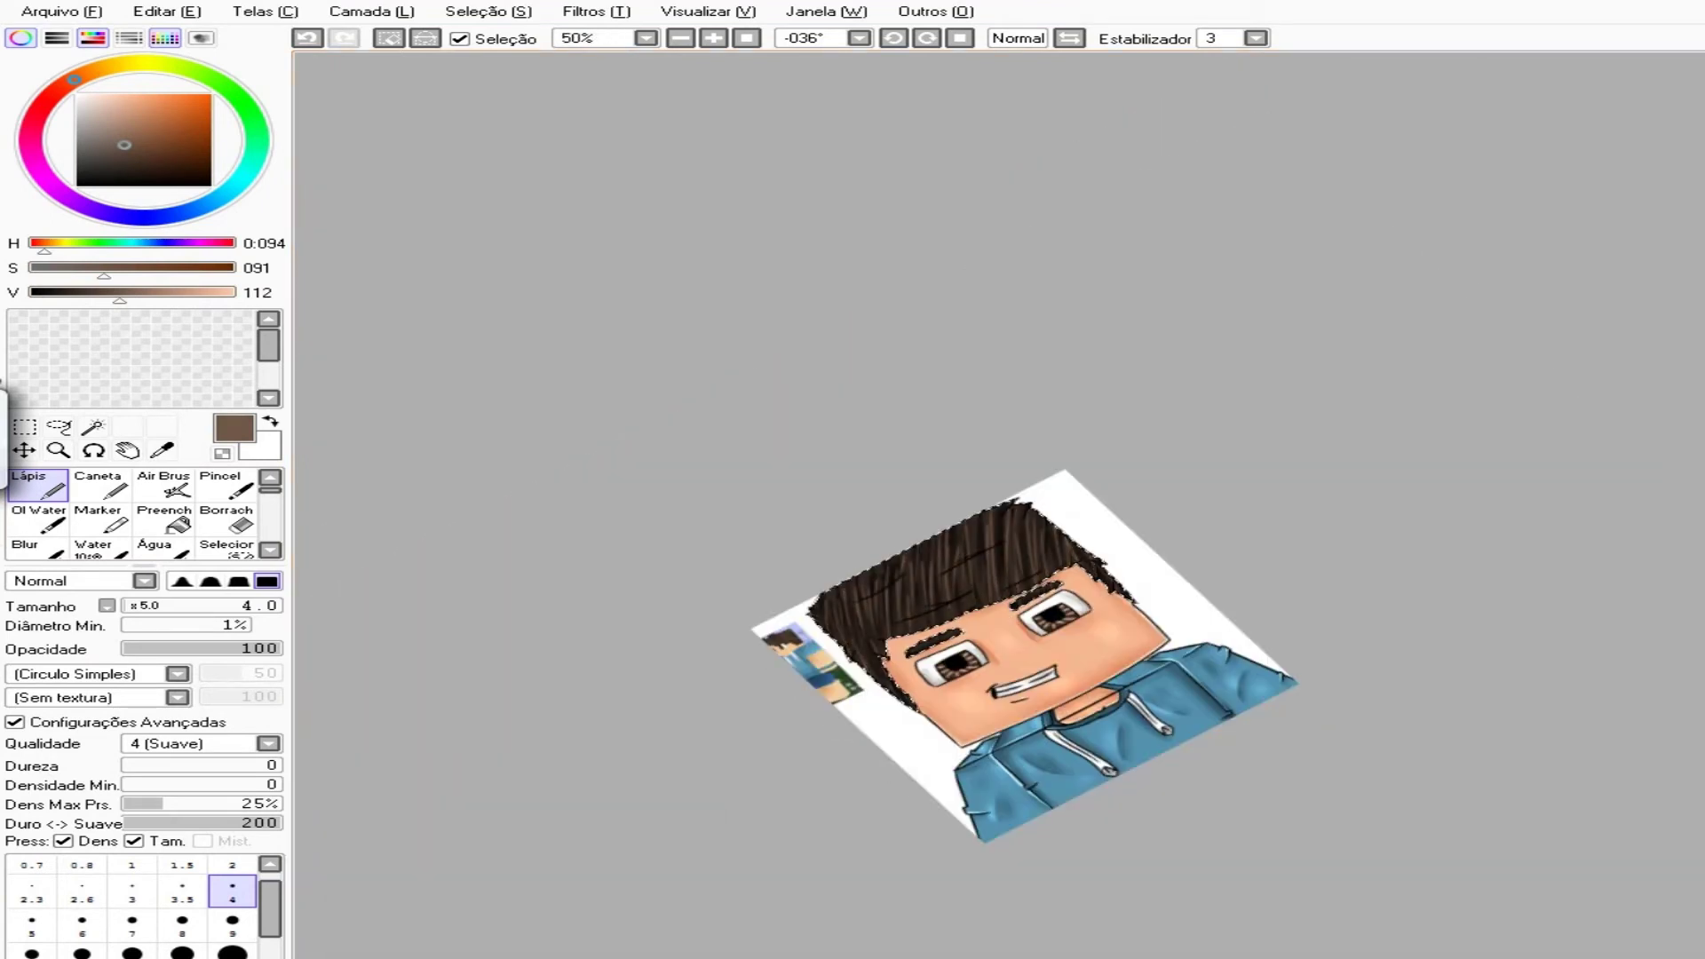
{"action": "scroll", "coordinate": [1021, 640], "scroll_direction": "up", "scroll_amount": 1}
{"action": "key", "text": "ctrl+u"}
{"action": "key", "text": "Escape"}
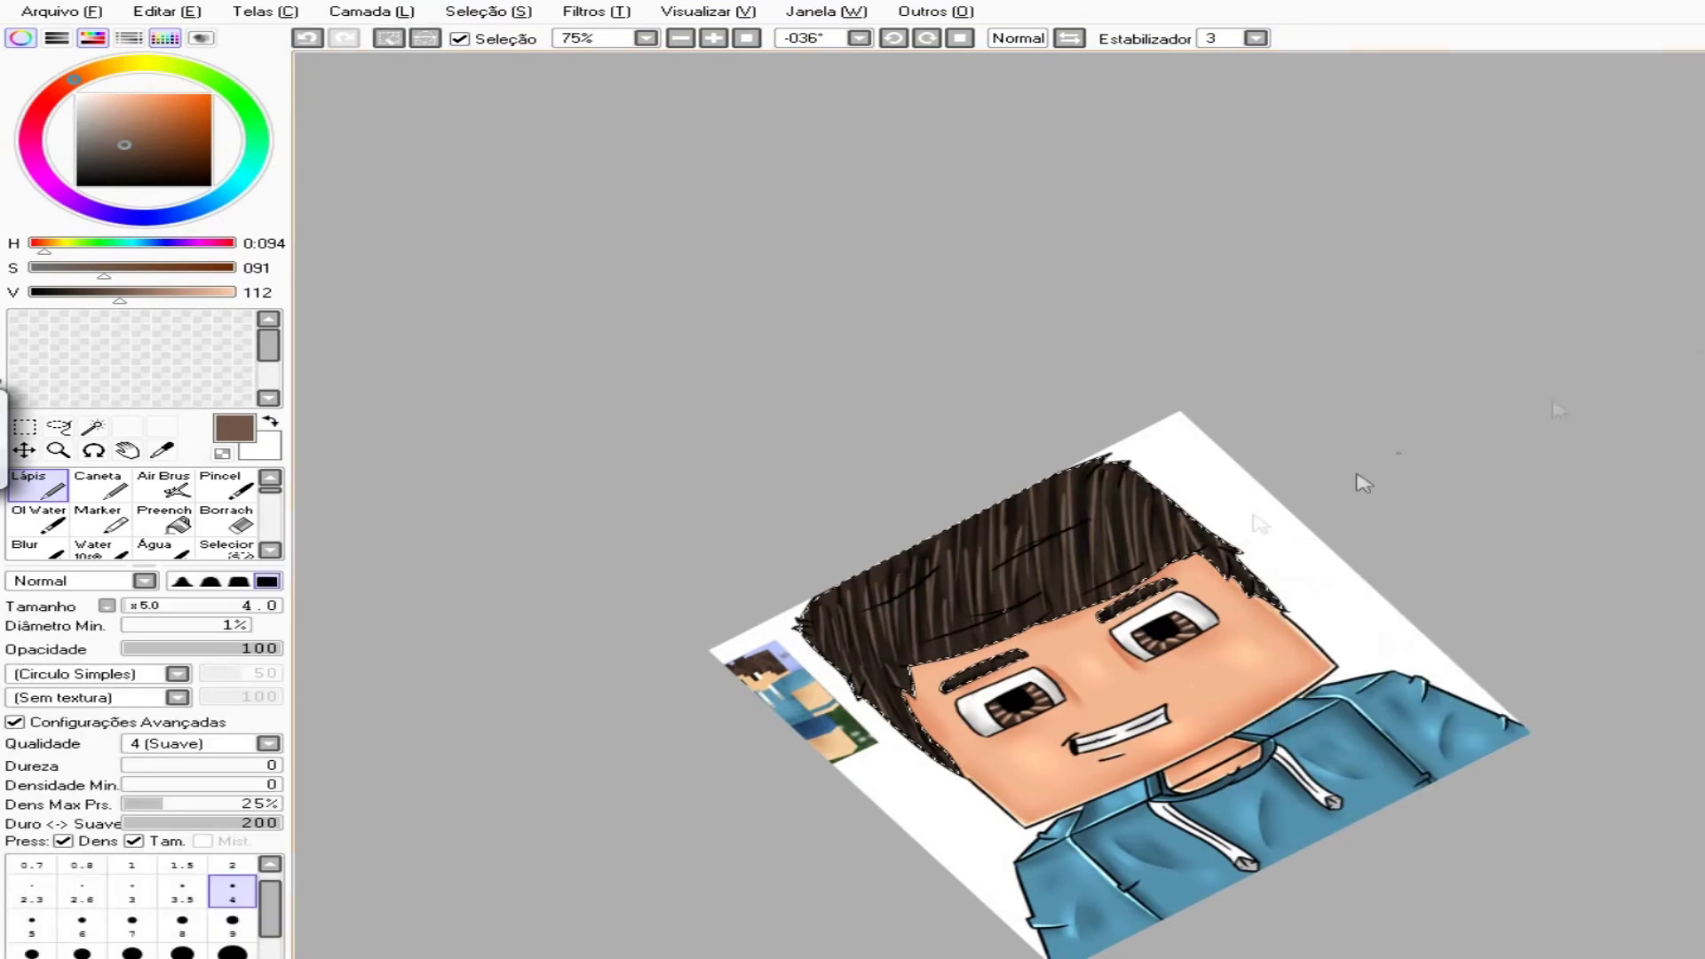
{"action": "scroll", "coordinate": [1364, 484], "scroll_direction": "up", "scroll_amount": 1}
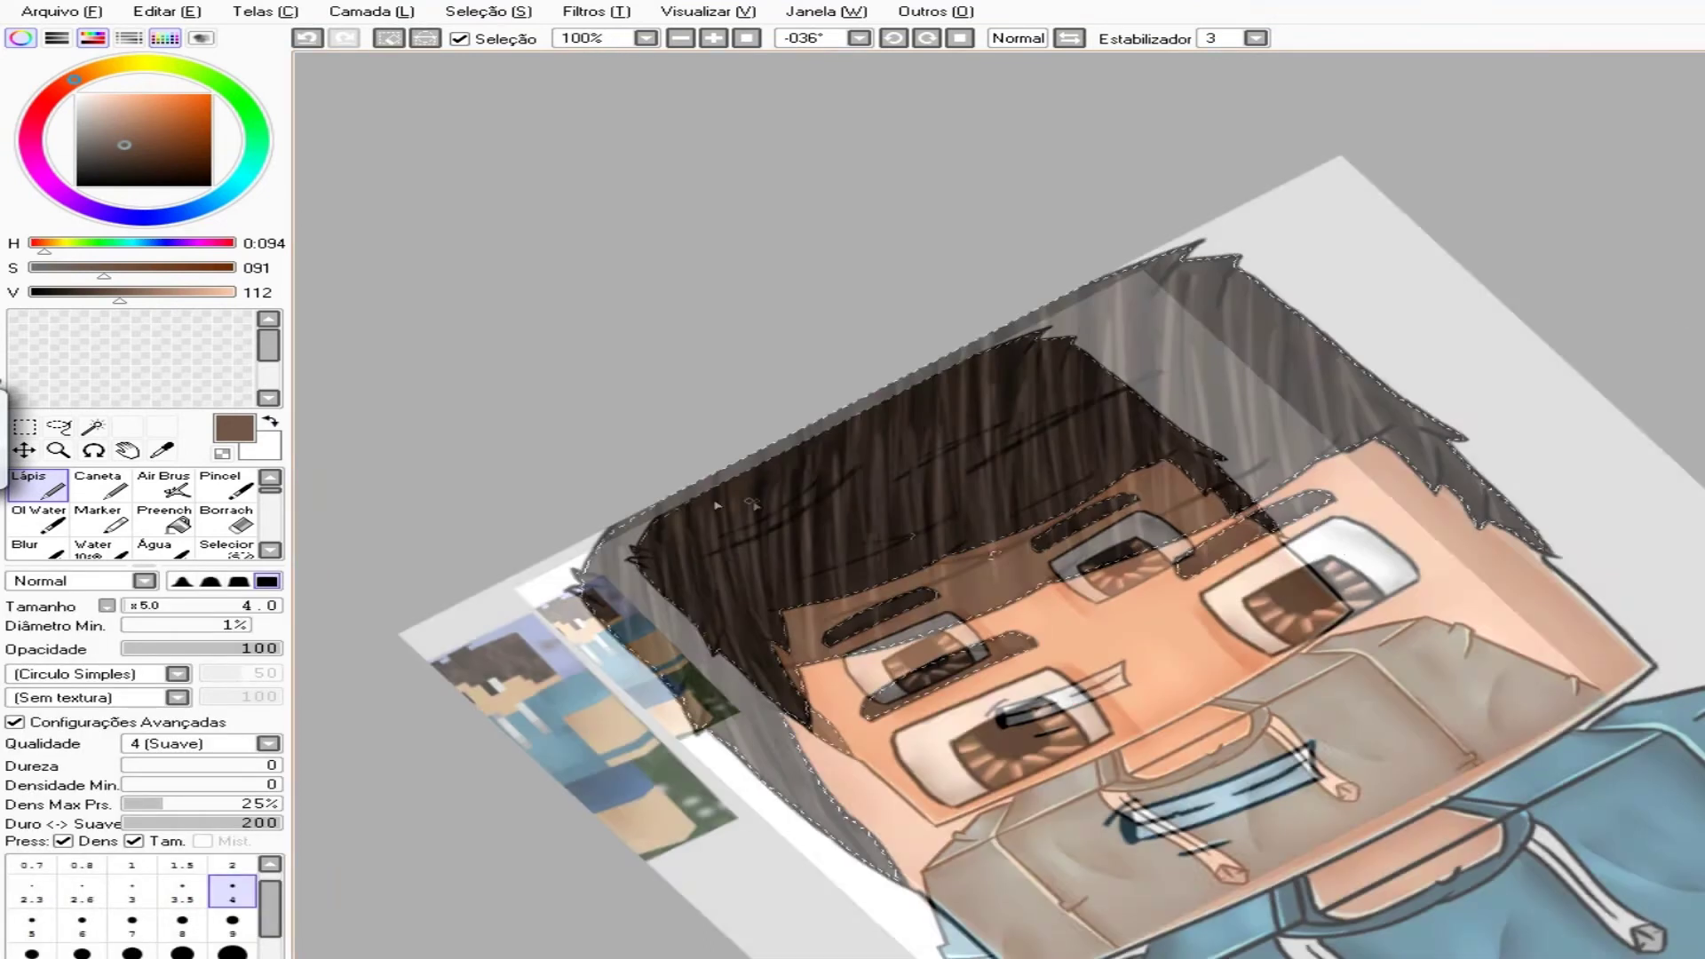
- Paint a lighter brown shine (value 148) across the middle of the hair and blend it with Blur at size 50
{"action": "scroll", "coordinate": [717, 504], "scroll_direction": "up", "scroll_amount": 1}
{"action": "key", "text": "Delete"}
{"action": "scroll", "coordinate": [772, 796], "scroll_direction": "up", "scroll_amount": 1}
{"action": "left_click_drag", "start_coordinate": [759, 754], "coordinate": [772, 796]}
{"action": "left_click", "coordinate": [25, 544]}
{"action": "mouse_move", "coordinate": [1039, 440]}
{"action": "left_mouse_down"}
{"action": "mouse_move", "coordinate": [1256, 129]}
{"action": "mouse_move", "coordinate": [1137, 222]}
{"action": "mouse_move", "coordinate": [1075, 373]}
{"action": "mouse_move", "coordinate": [1037, 613]}
{"action": "left_mouse_up"}
{"action": "scroll", "coordinate": [1038, 613], "scroll_direction": "down", "scroll_amount": 3}
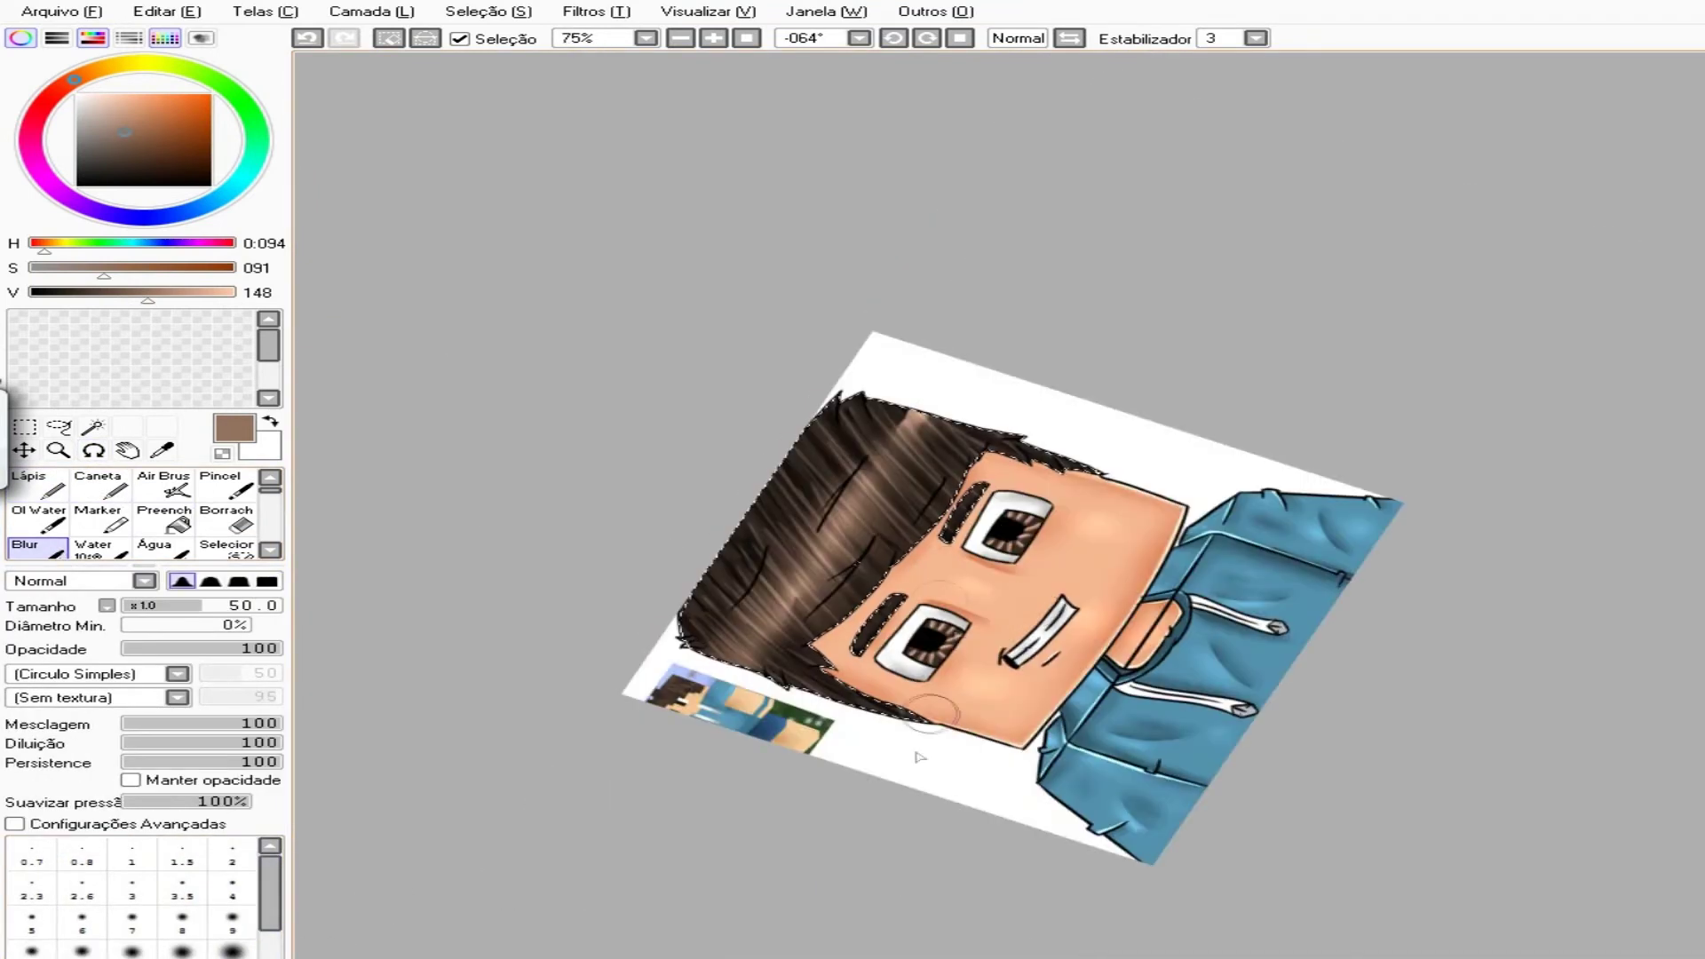
{"action": "mouse_move", "coordinate": [848, 488]}
{"action": "left_mouse_down"}
{"action": "mouse_move", "coordinate": [1237, 190]}
{"action": "mouse_move", "coordinate": [1376, 552]}
{"action": "left_mouse_up"}
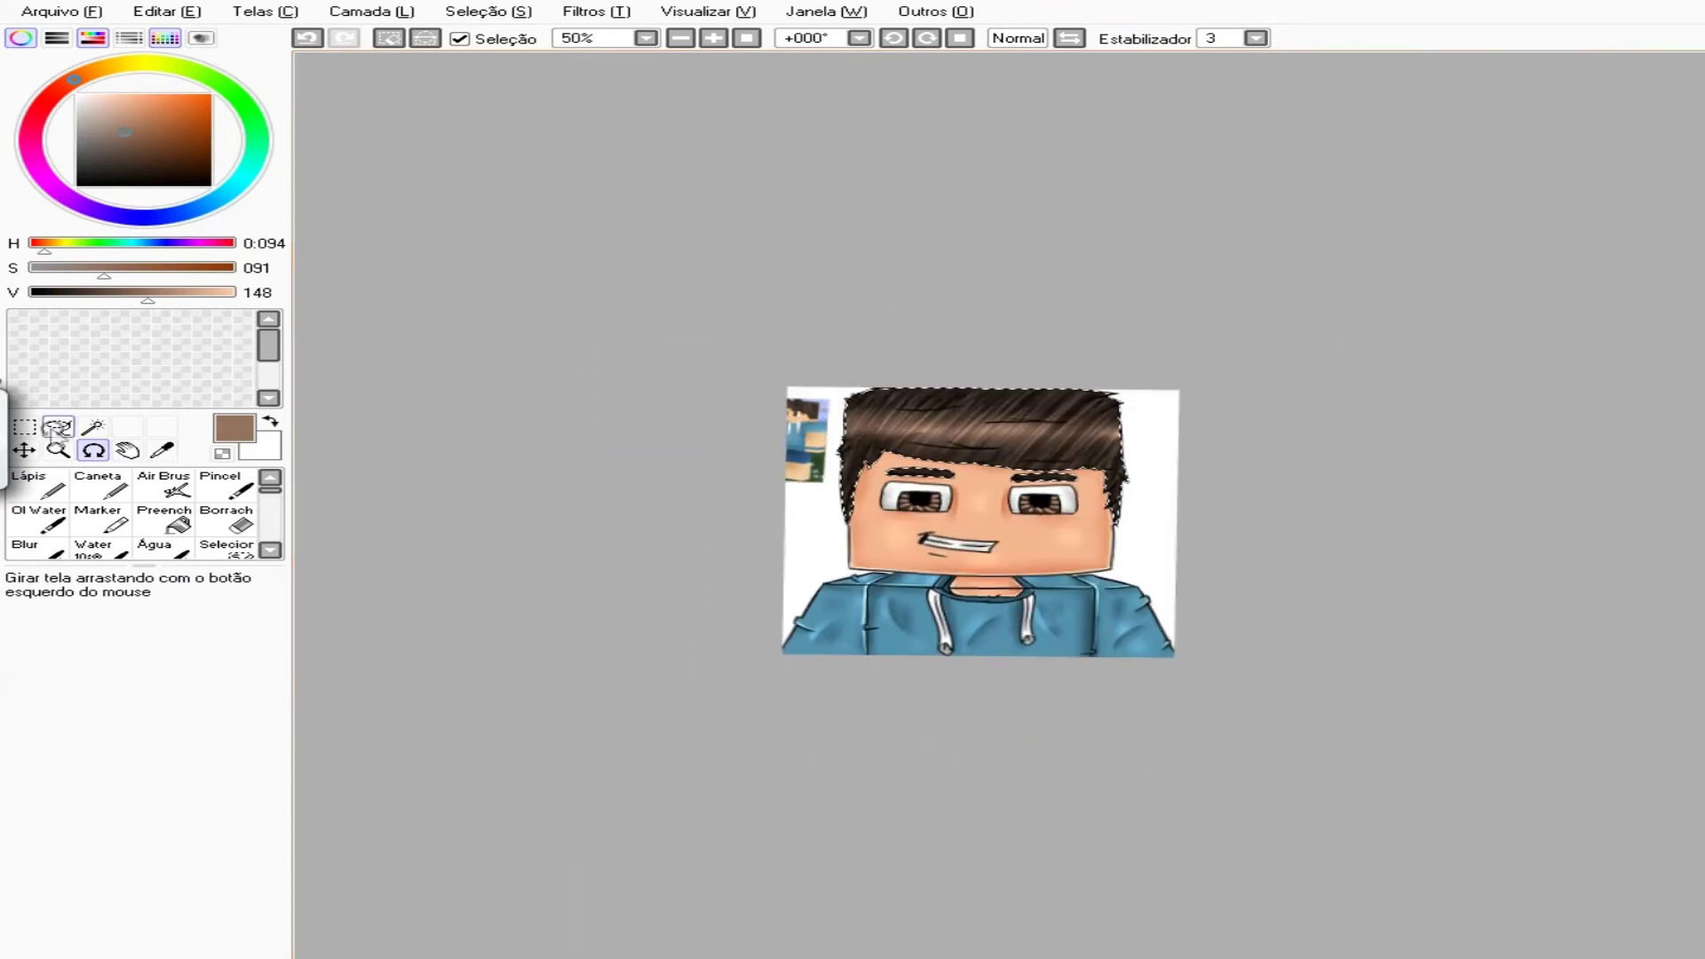
{"action": "scroll", "coordinate": [910, 468], "scroll_direction": "down", "scroll_amount": 3}
{"action": "scroll", "coordinate": [911, 468], "scroll_direction": "up", "scroll_amount": 3}
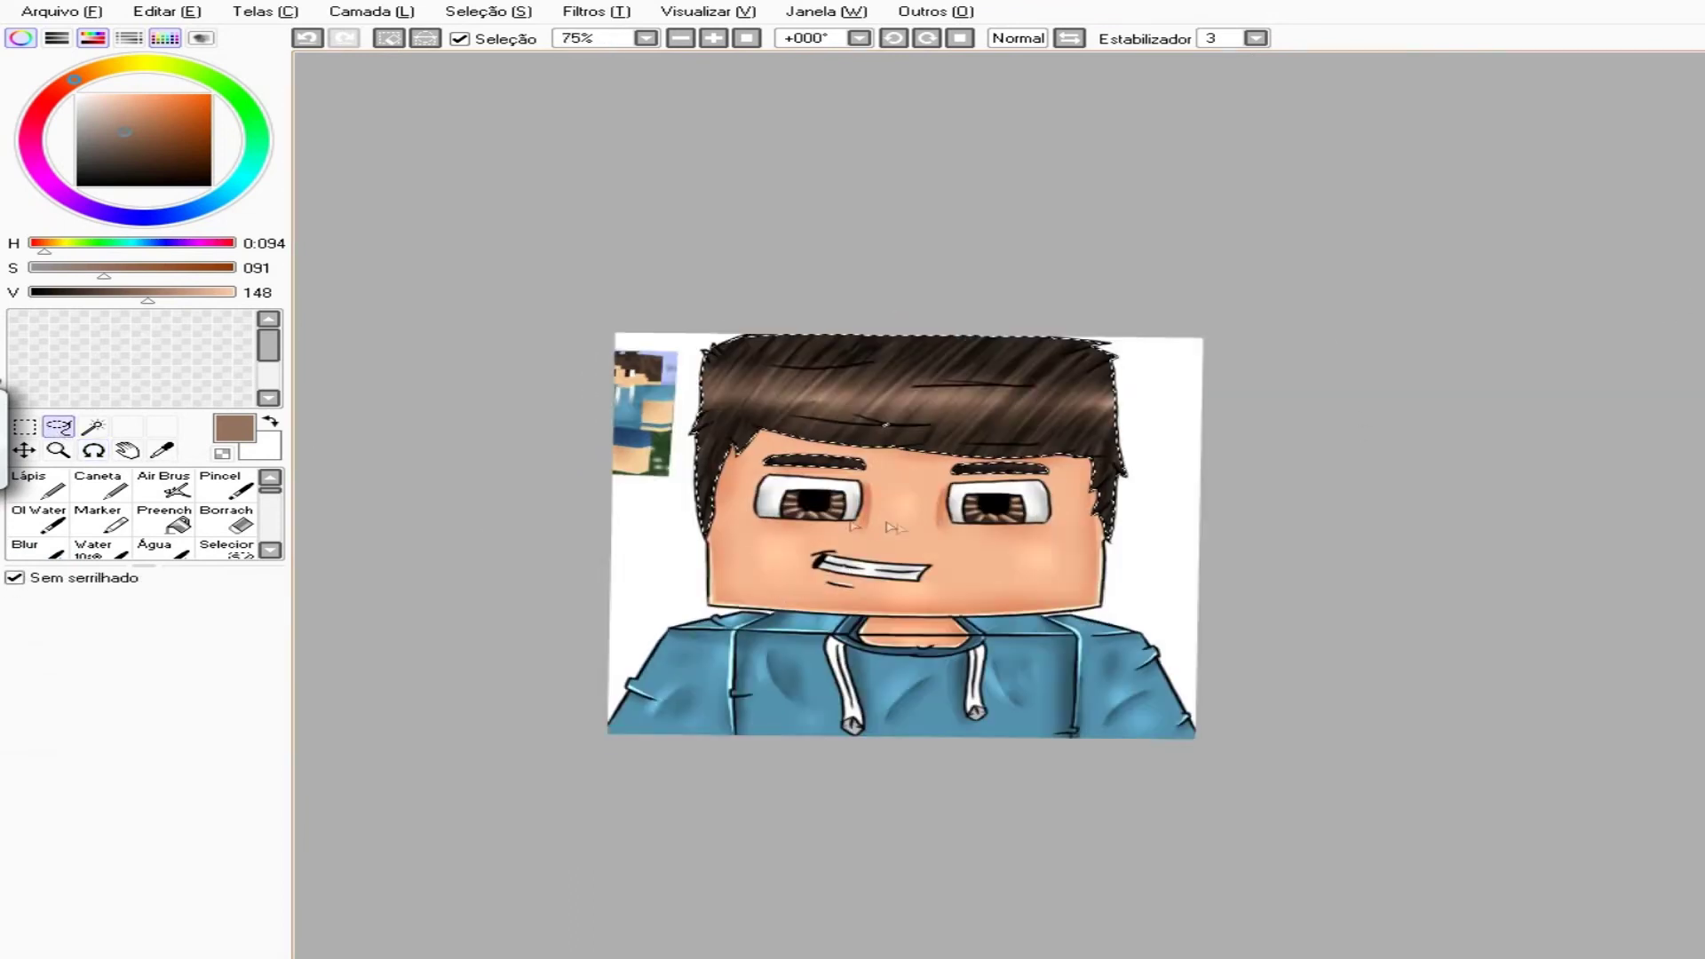
{"action": "scroll", "coordinate": [910, 468], "scroll_direction": "down", "scroll_amount": 3}
{"action": "scroll", "coordinate": [910, 468], "scroll_direction": "up", "scroll_amount": 4}
{"action": "scroll", "coordinate": [912, 491], "scroll_direction": "down", "scroll_amount": 1}
{"action": "scroll", "coordinate": [977, 710], "scroll_direction": "down", "scroll_amount": 2}
{"action": "scroll", "coordinate": [1021, 746], "scroll_direction": "up", "scroll_amount": 5}
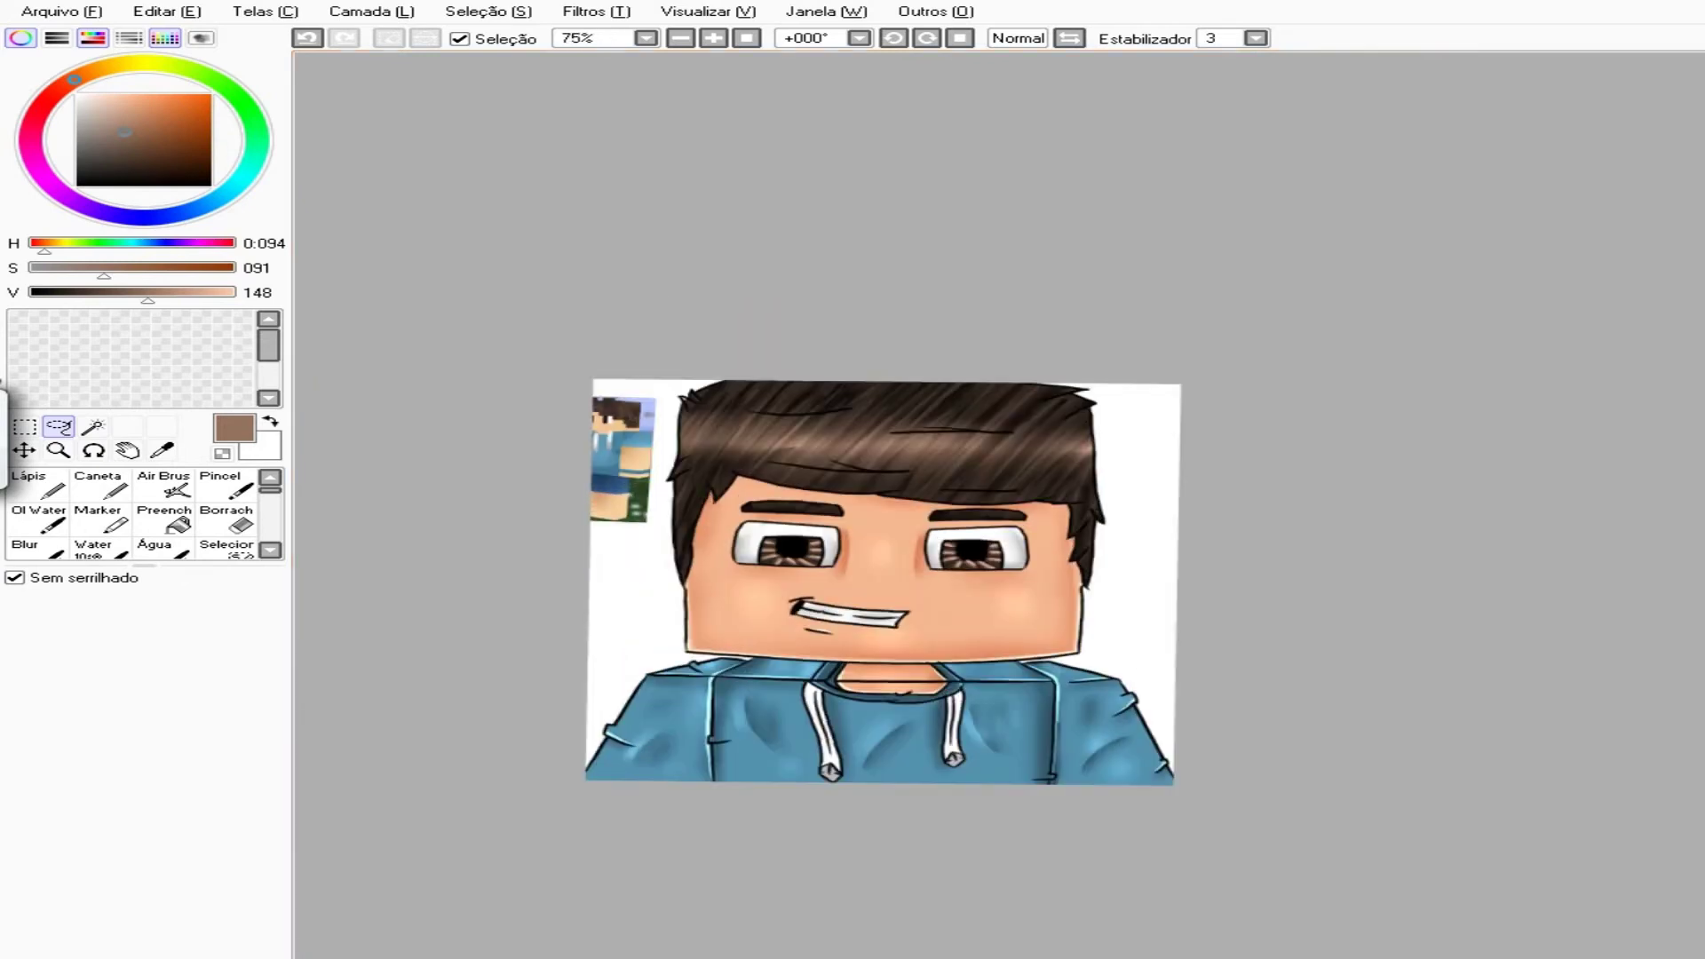
- Paint white blocky light reflections on one eye's black pupil, using small lasso selections and the pencil at size 9
{"action": "scroll", "coordinate": [1068, 775], "scroll_direction": "up", "scroll_amount": 3}
{"action": "key", "text": "n"}
{"action": "key", "text": "x"}
{"action": "scroll", "coordinate": [875, 780], "scroll_direction": "up", "scroll_amount": 1}
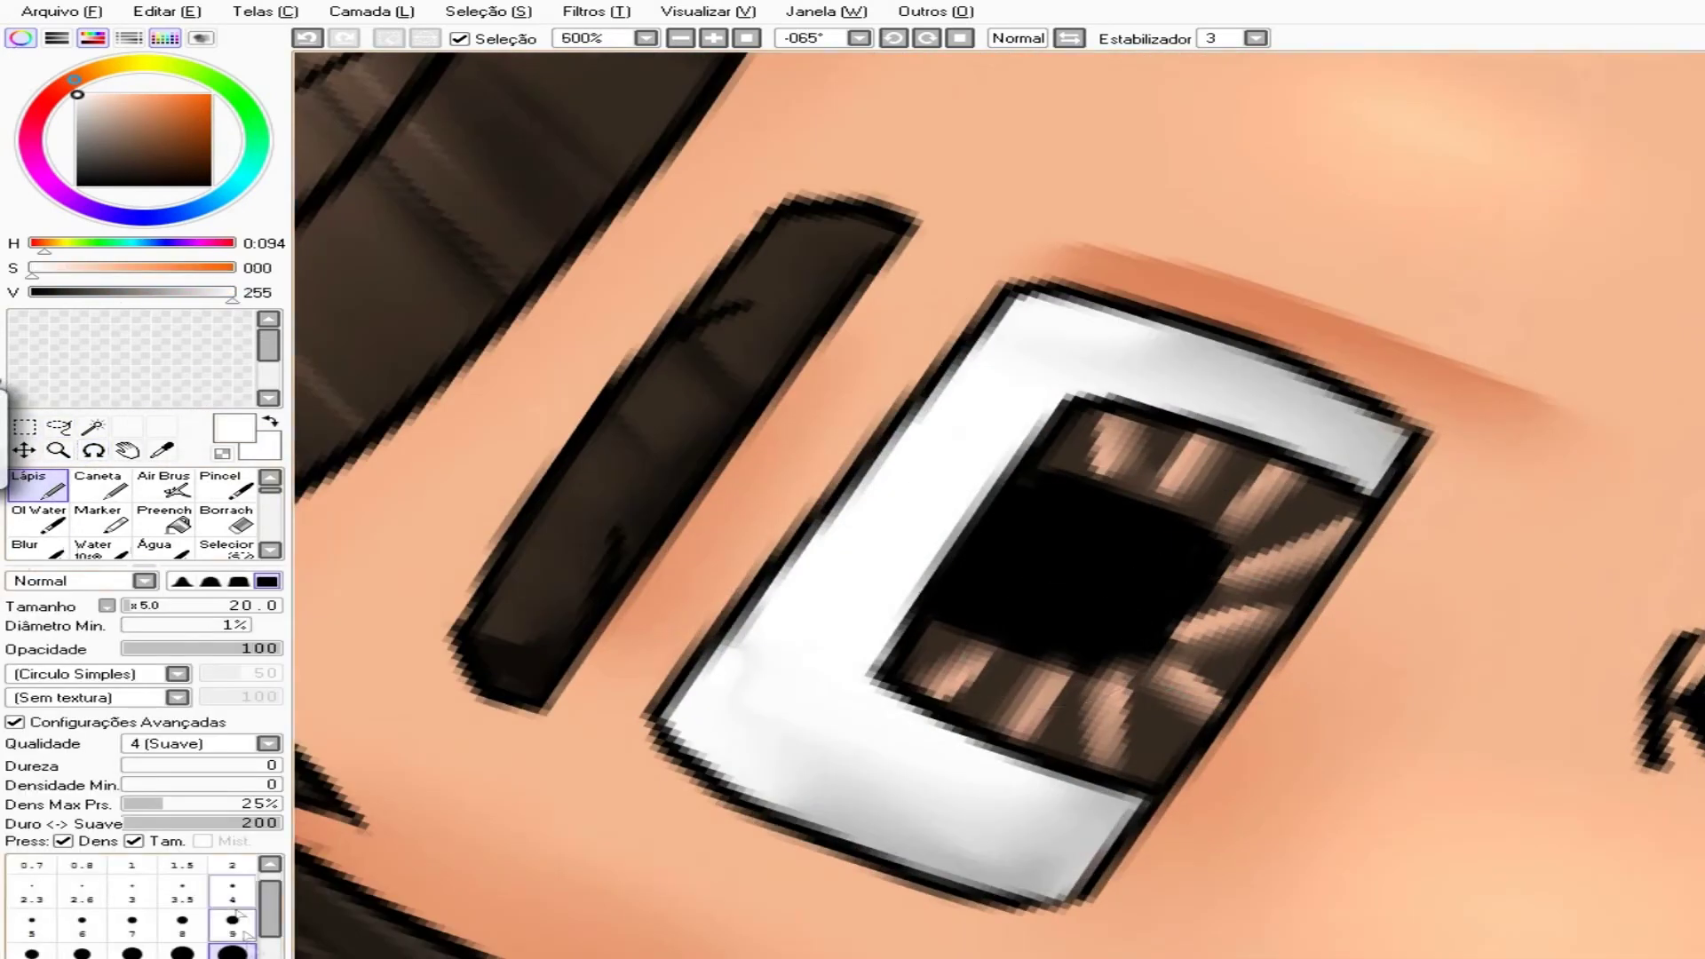
{"action": "scroll", "coordinate": [1039, 563], "scroll_direction": "up", "scroll_amount": 2}
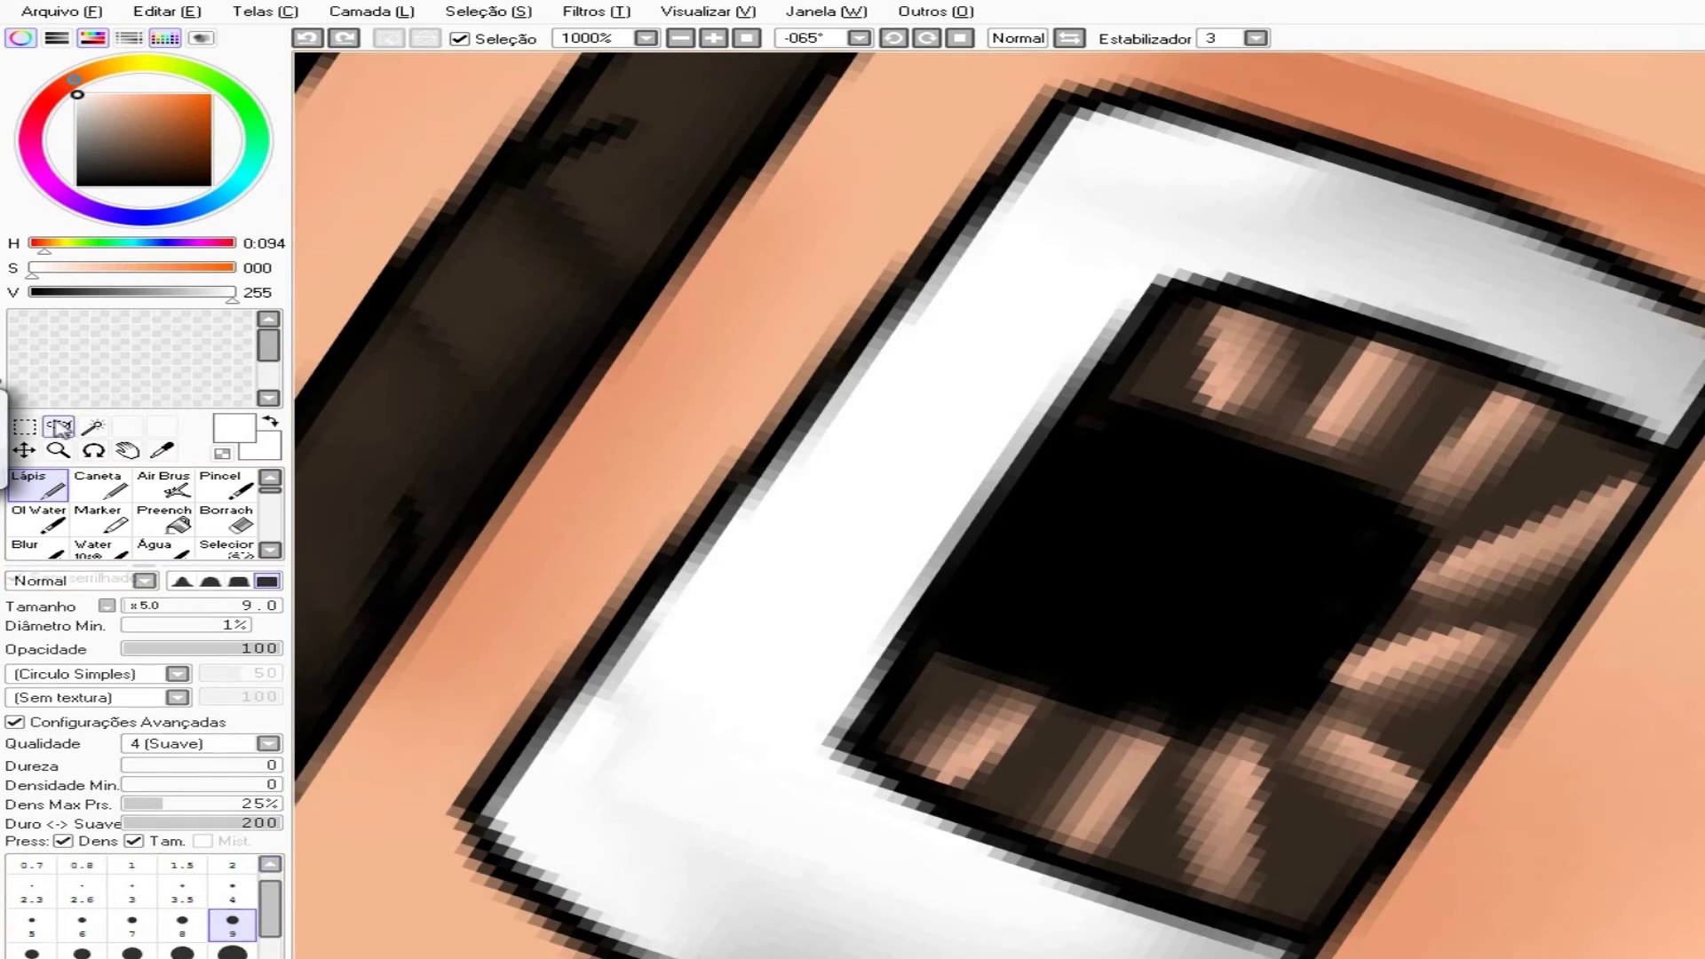
{"action": "key", "text": "a"}
{"action": "scroll", "coordinate": [898, 621], "scroll_direction": "up", "scroll_amount": 1}
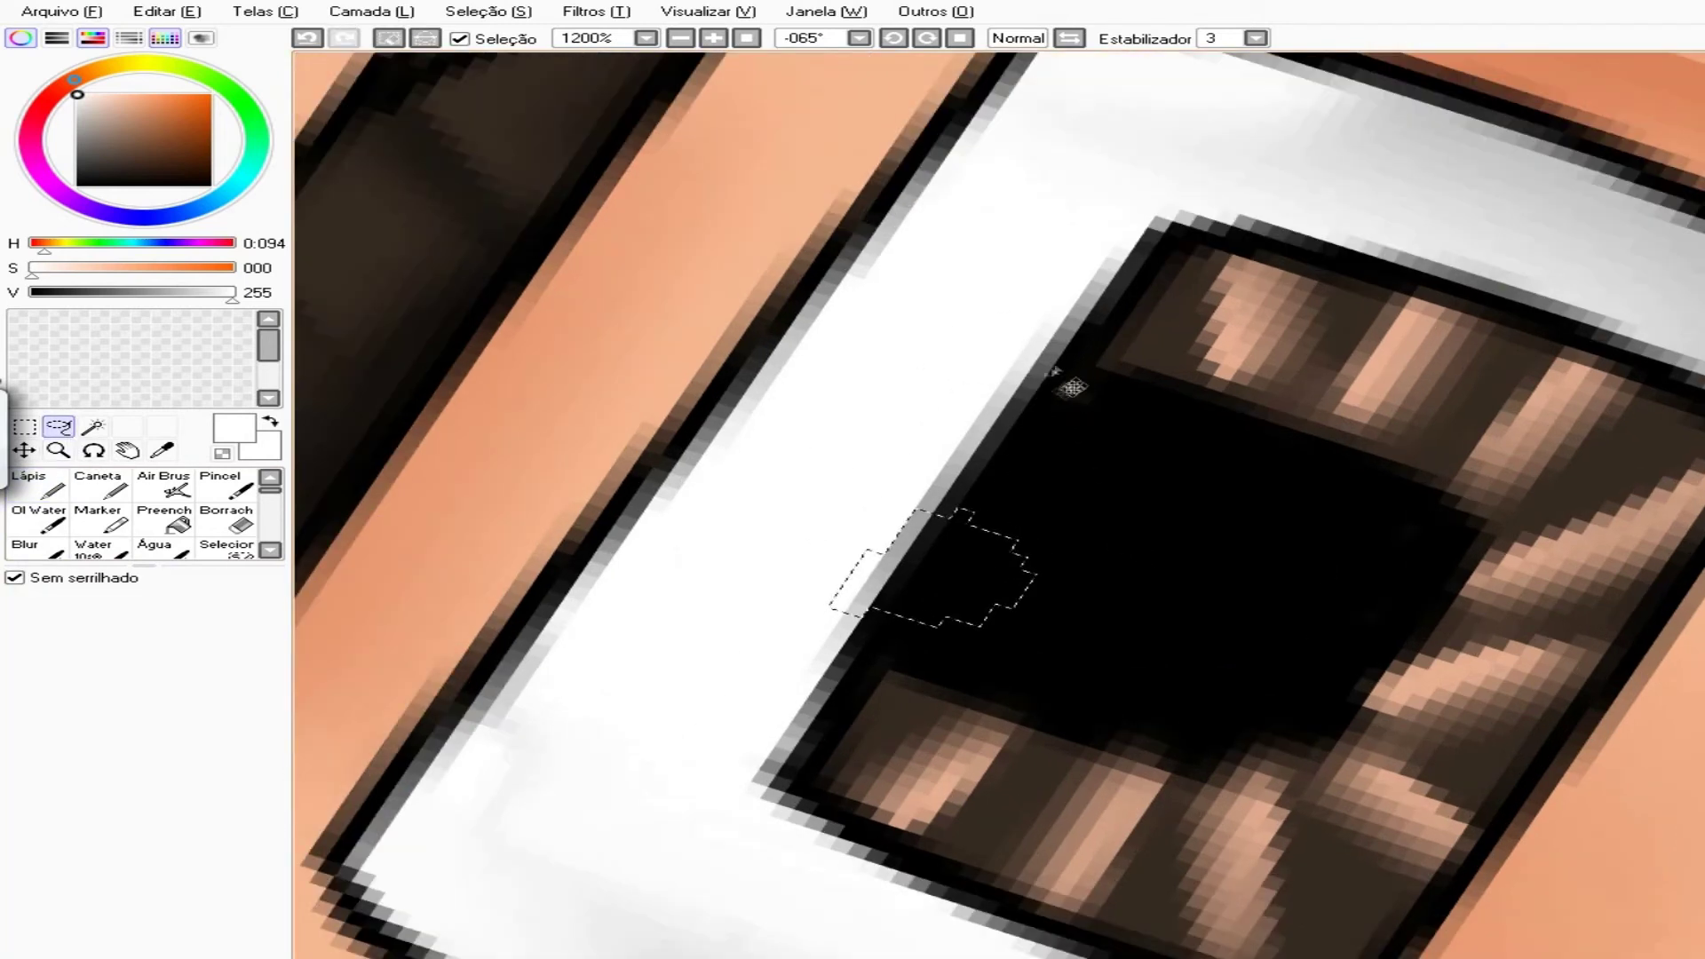
{"action": "key", "text": "n"}
{"action": "left_click_drag", "start_coordinate": [1057, 426], "coordinate": [1101, 639]}
{"action": "scroll", "coordinate": [1110, 577], "scroll_direction": "down", "scroll_amount": 7}
{"action": "scroll", "coordinate": [959, 571], "scroll_direction": "up", "scroll_amount": 10}
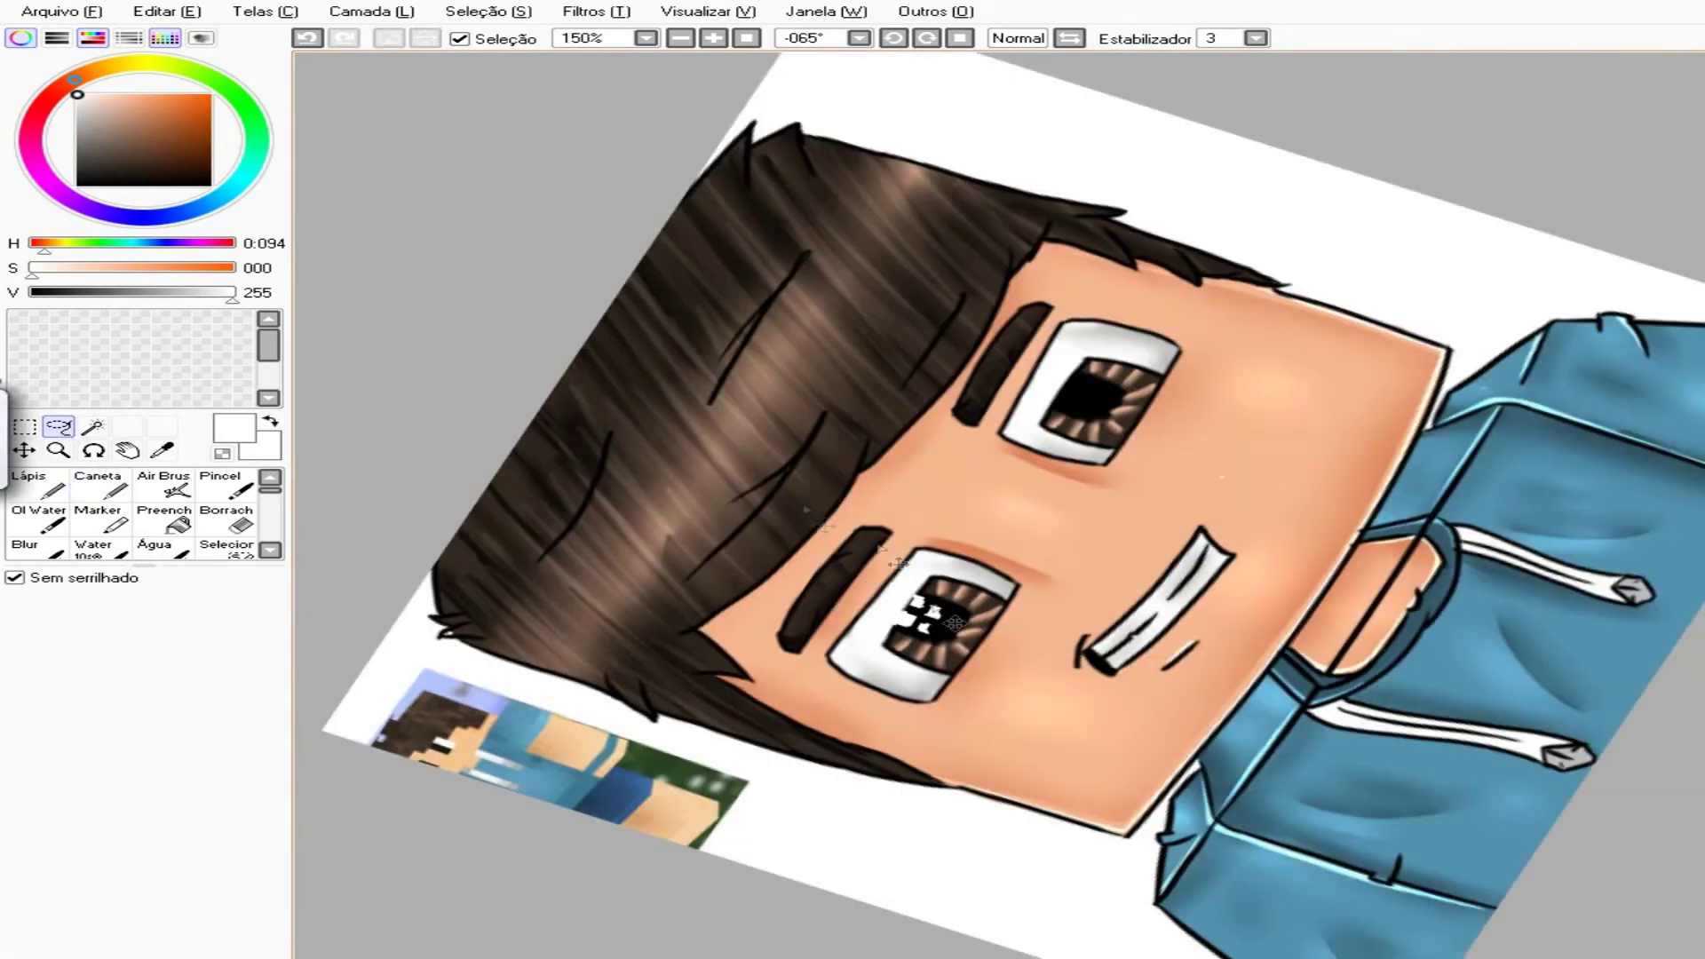
- Copy the white pupil reflections and place the duplicate on the other eye's pupil
{"action": "key", "text": "b"}
{"action": "scroll", "coordinate": [928, 564], "scroll_direction": "down", "scroll_amount": 11}
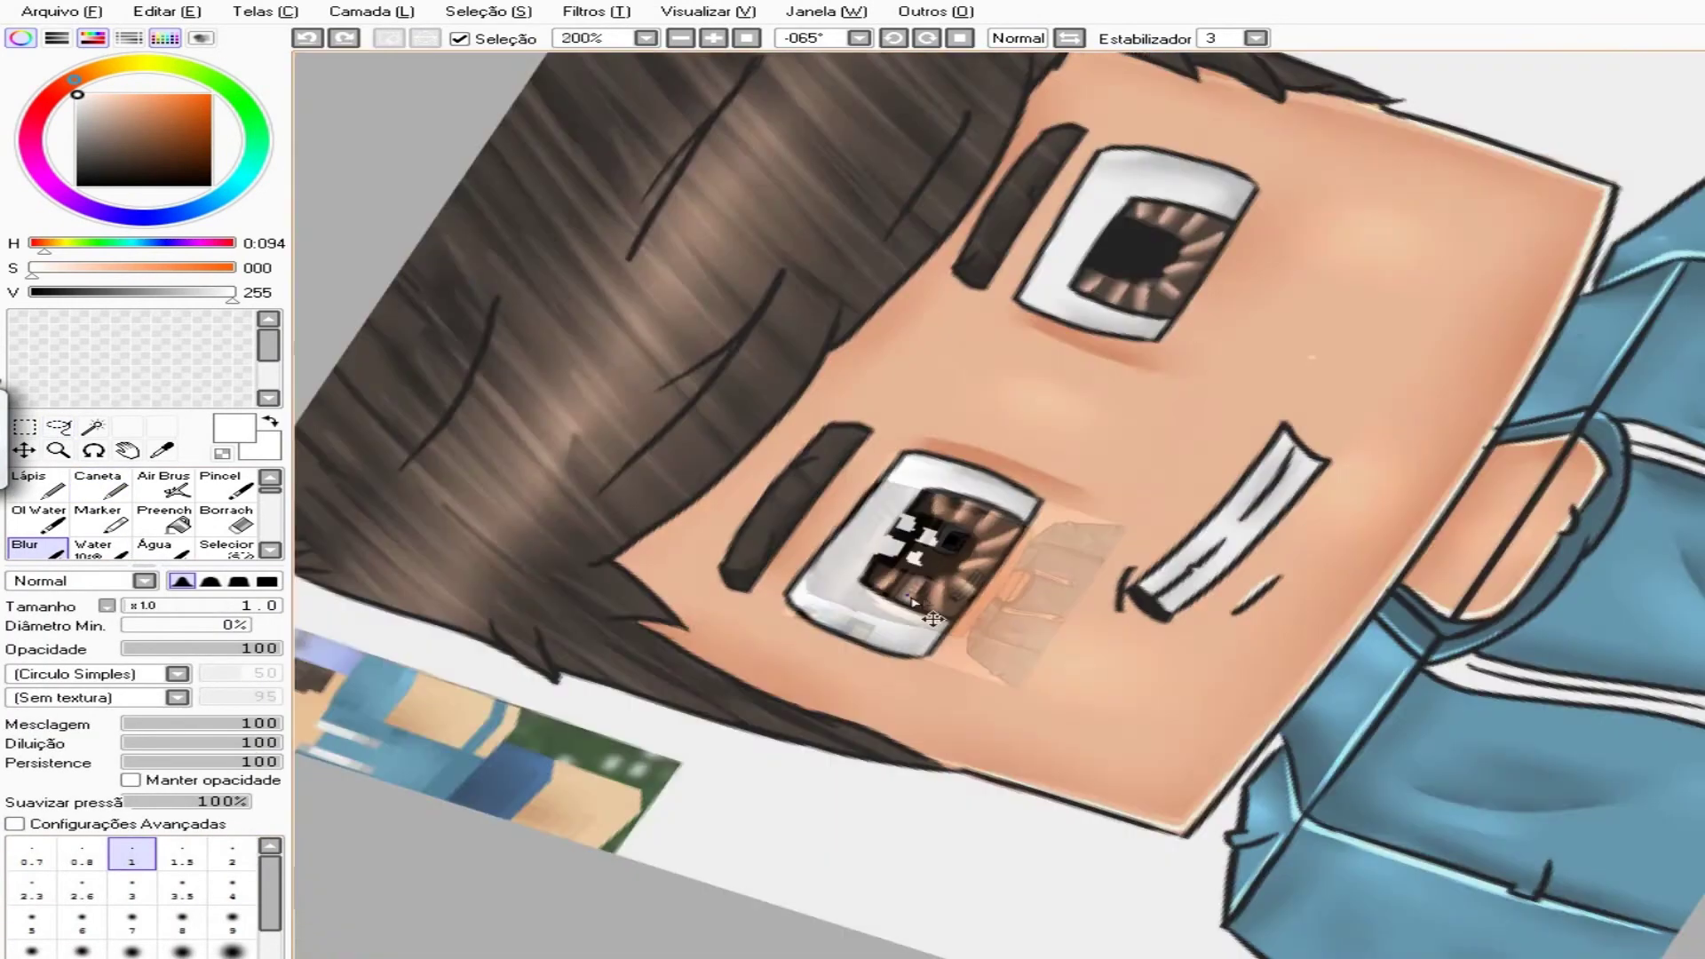
{"action": "key", "text": "ctrl+t"}
{"action": "key", "text": "Return"}
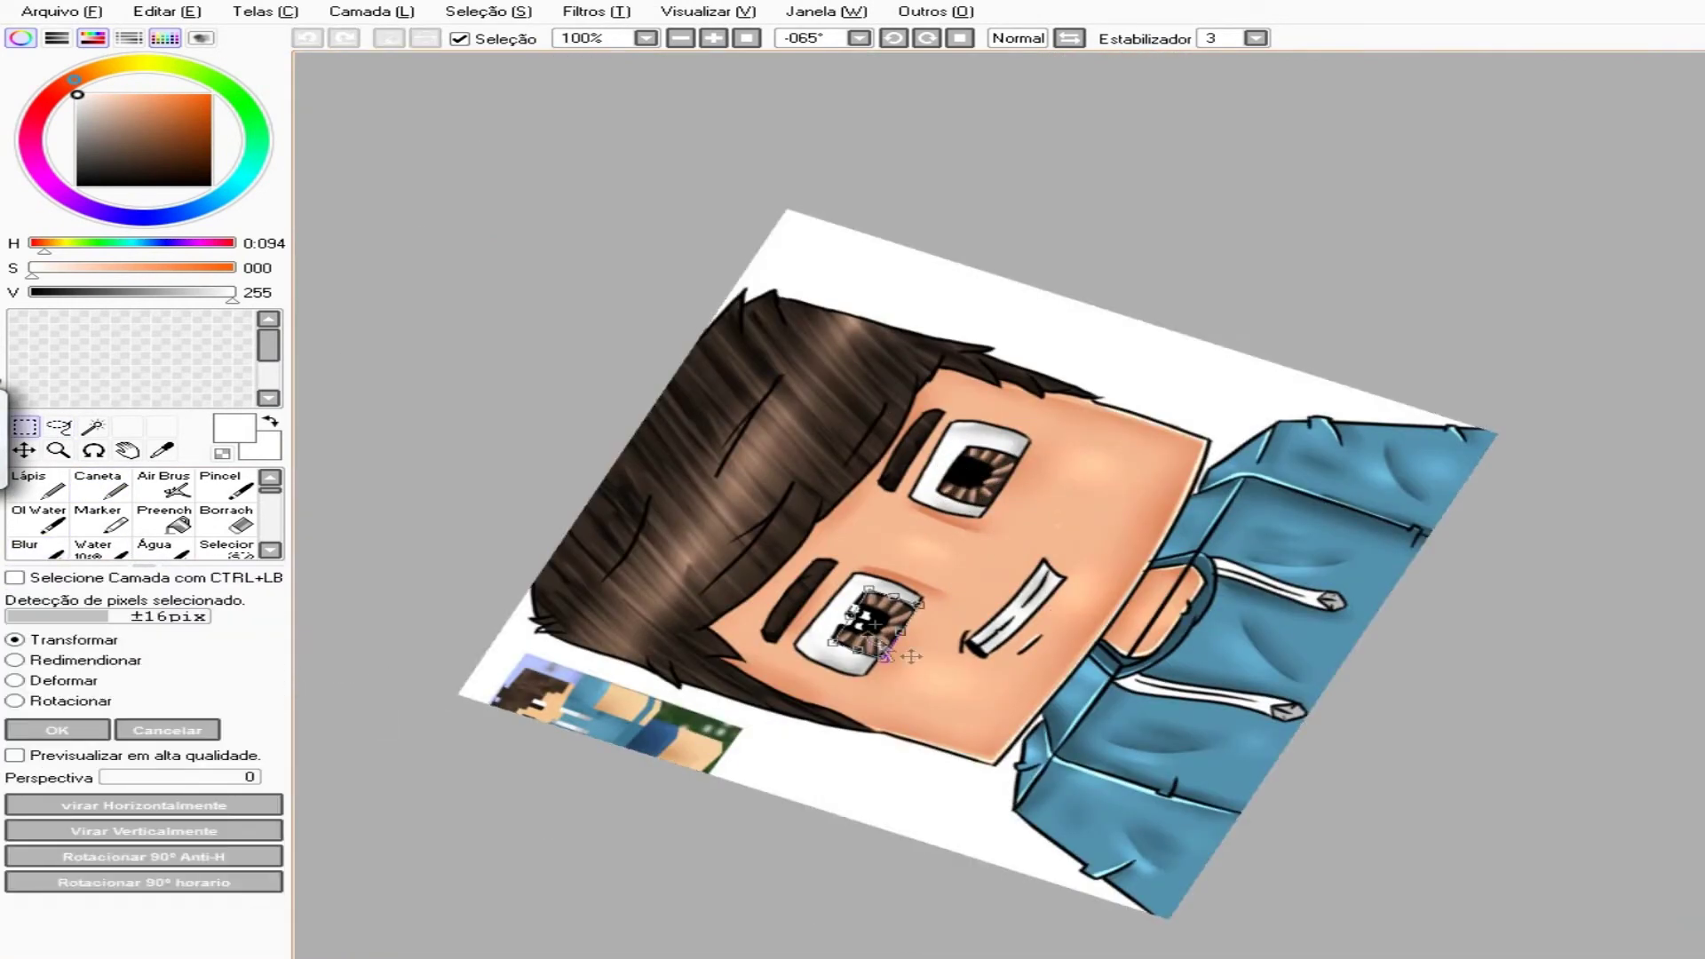
{"action": "key", "text": "ctrl+a"}
{"action": "key", "text": "l"}
{"action": "key", "text": "ctrl+d"}
{"action": "key", "text": "ctrl+v"}
{"action": "key", "text": "ctrl+t"}
{"action": "scroll", "coordinate": [853, 621], "scroll_direction": "up", "scroll_amount": 9}
{"action": "left_click_drag", "start_coordinate": [839, 613], "coordinate": [1166, 180]}
{"action": "left_click", "coordinate": [83, 730]}
- Rotate the canvas back to upright and sample the dark brown hair colour (saturation 94, value 54) for the pencil at size 9
{"action": "scroll", "coordinate": [888, 497], "scroll_direction": "down", "scroll_amount": 5}
{"action": "left_click", "coordinate": [94, 450]}
{"action": "left_click_drag", "start_coordinate": [1155, 621], "coordinate": [972, 519]}
{"action": "scroll", "coordinate": [972, 518], "scroll_direction": "down", "scroll_amount": 1}
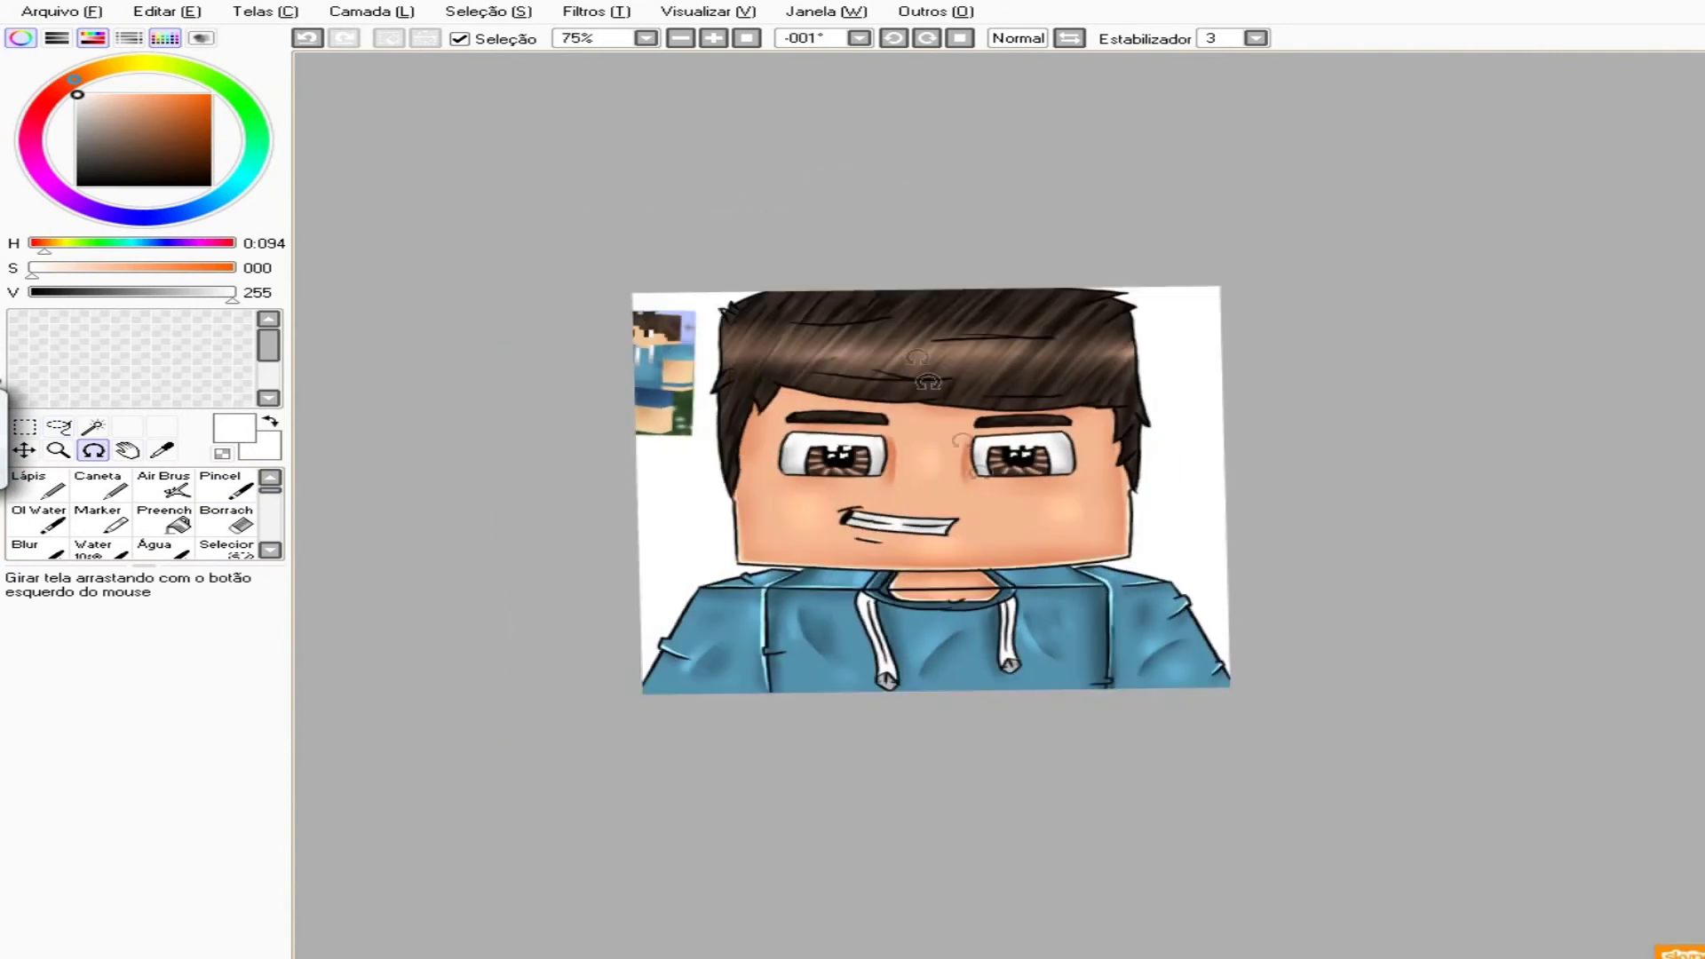
{"action": "scroll", "coordinate": [723, 293], "scroll_direction": "up", "scroll_amount": 4}
{"action": "key", "text": "n"}
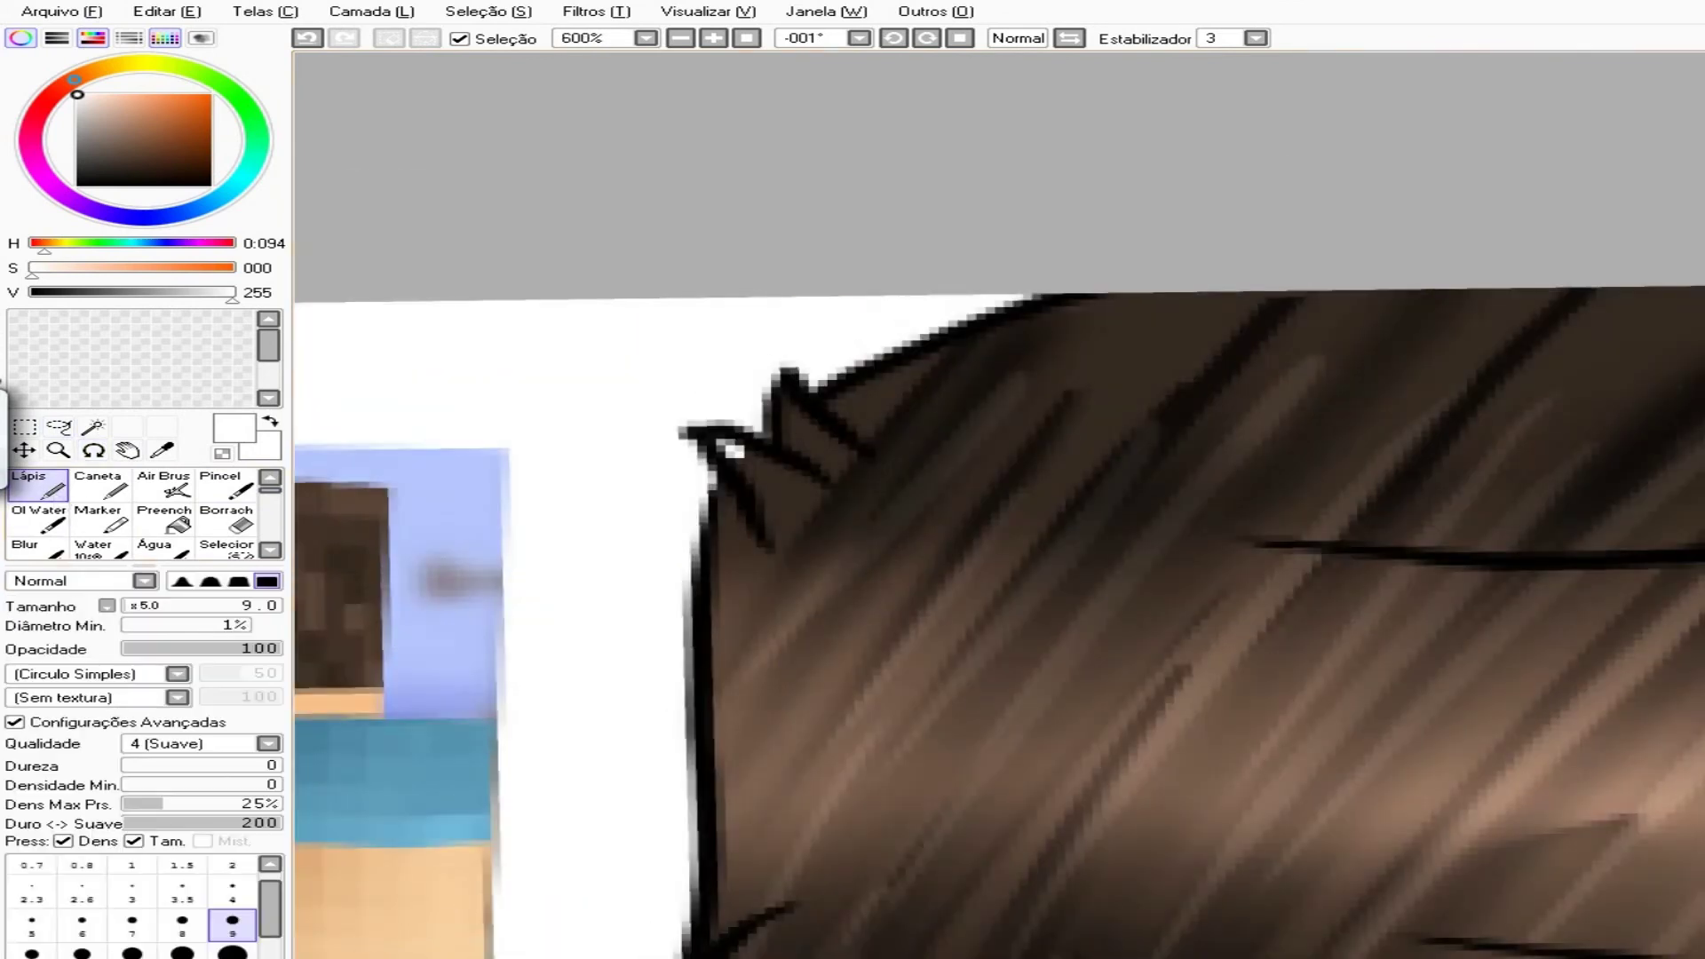
{"action": "left_click", "coordinate": [811, 446], "text": "alt"}
{"action": "scroll", "coordinate": [926, 584], "scroll_direction": "down", "scroll_amount": 4}
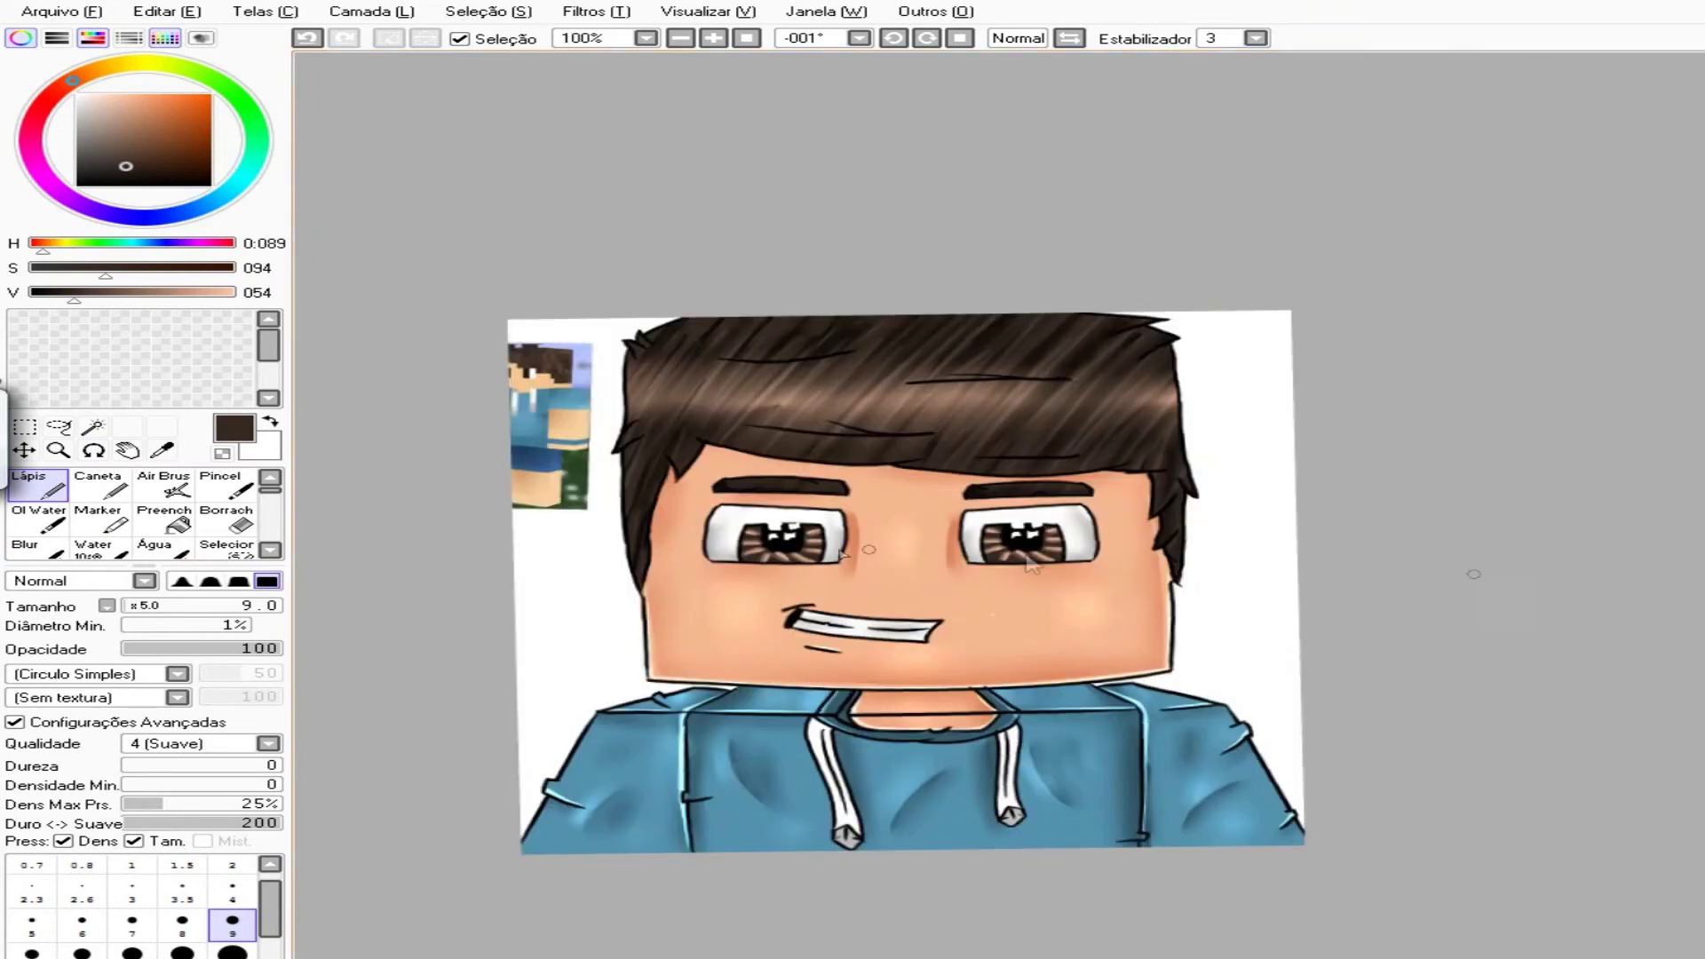
- Draw light-brown highlight curves (saturation 88, value 186) at size 3 along the hair's black strand lines, its edges and the eyebrows
{"action": "scroll", "coordinate": [868, 550], "scroll_direction": "up", "scroll_amount": 2}
{"action": "left_click", "coordinate": [31, 546]}
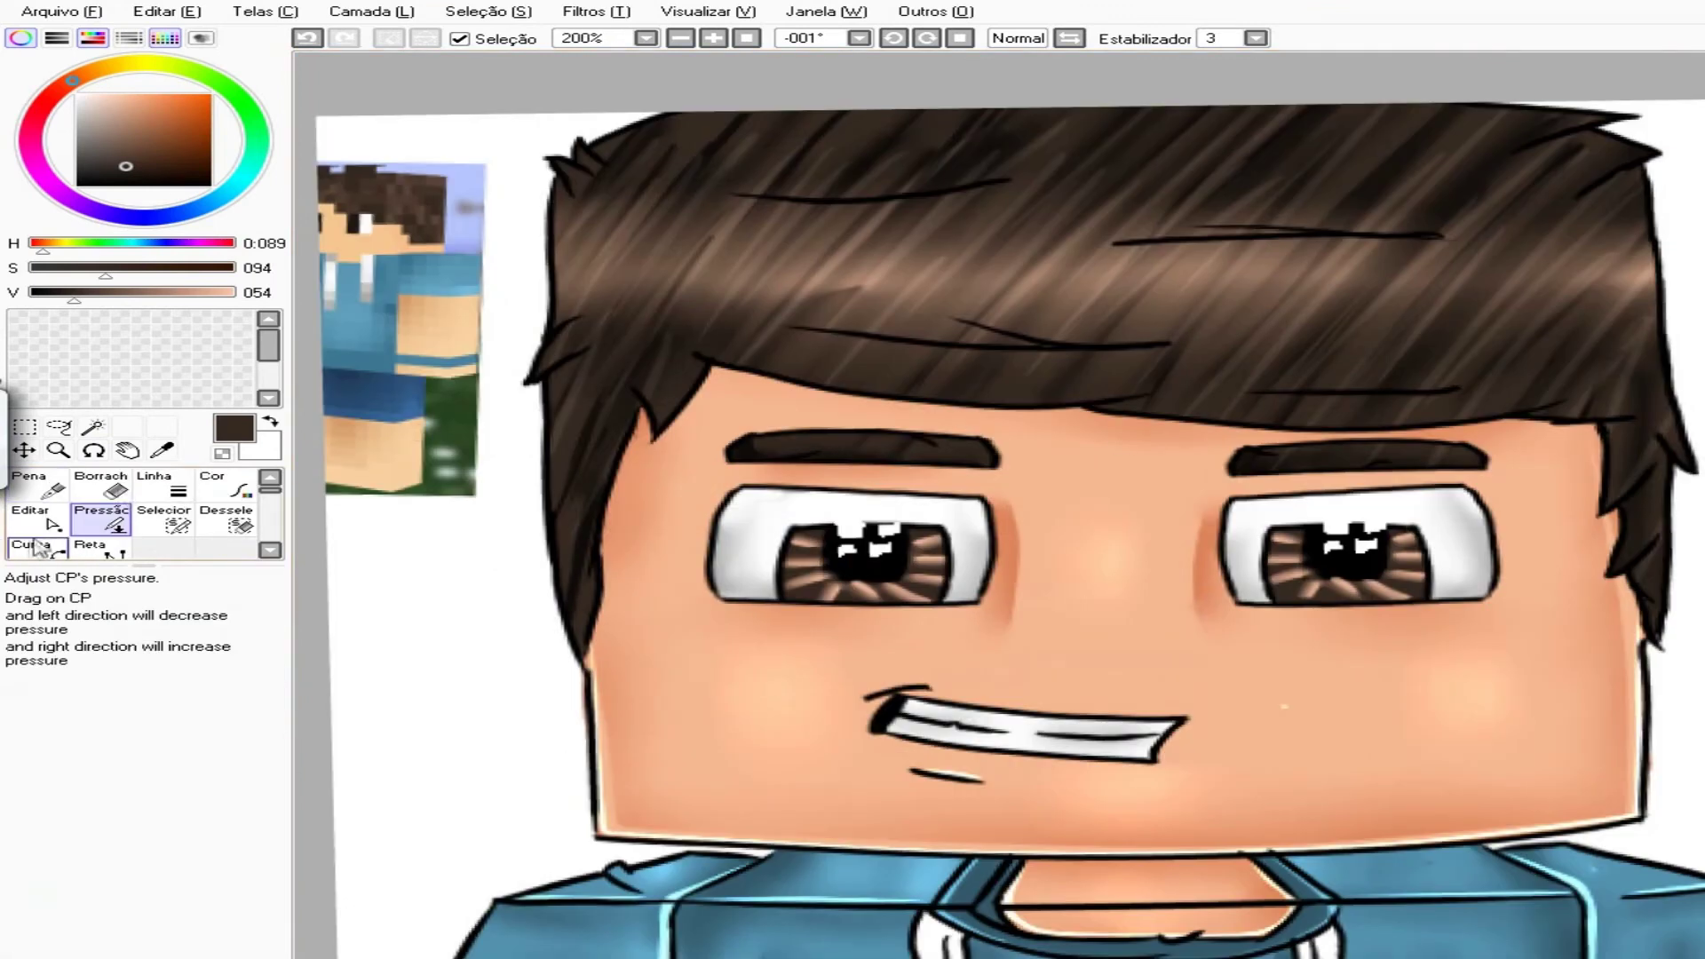
{"action": "scroll", "coordinate": [704, 518], "scroll_direction": "up", "scroll_amount": 4}
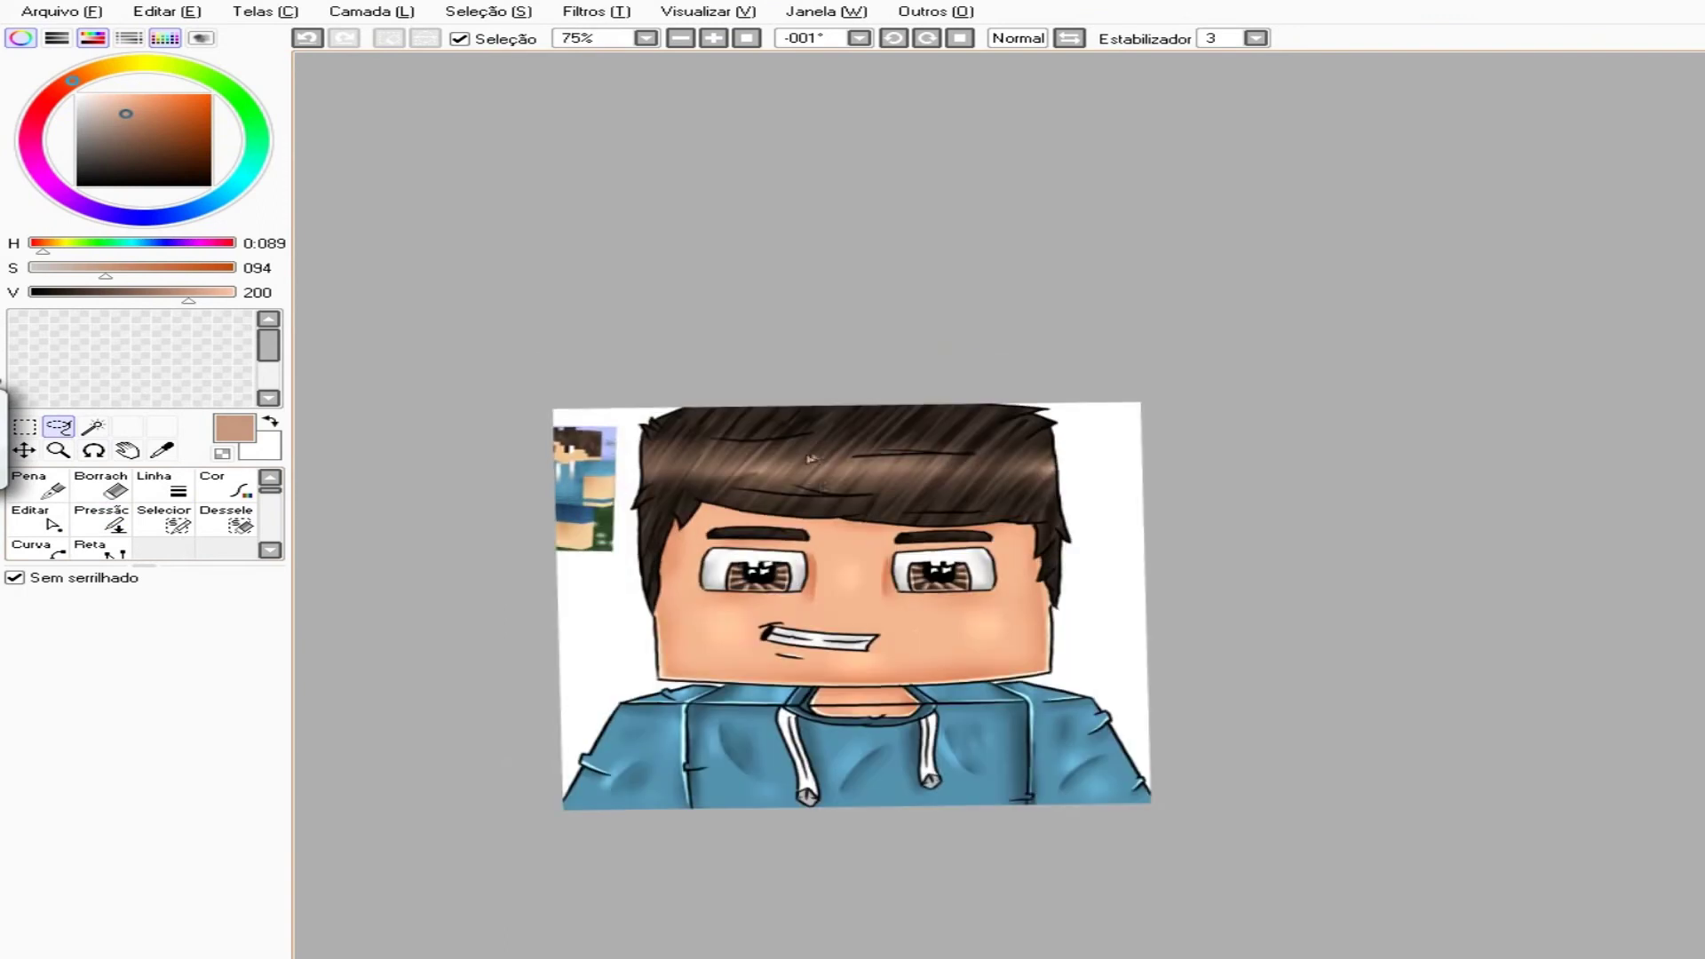
{"action": "left_click", "coordinate": [31, 546]}
{"action": "scroll", "coordinate": [773, 435], "scroll_direction": "up", "scroll_amount": 5}
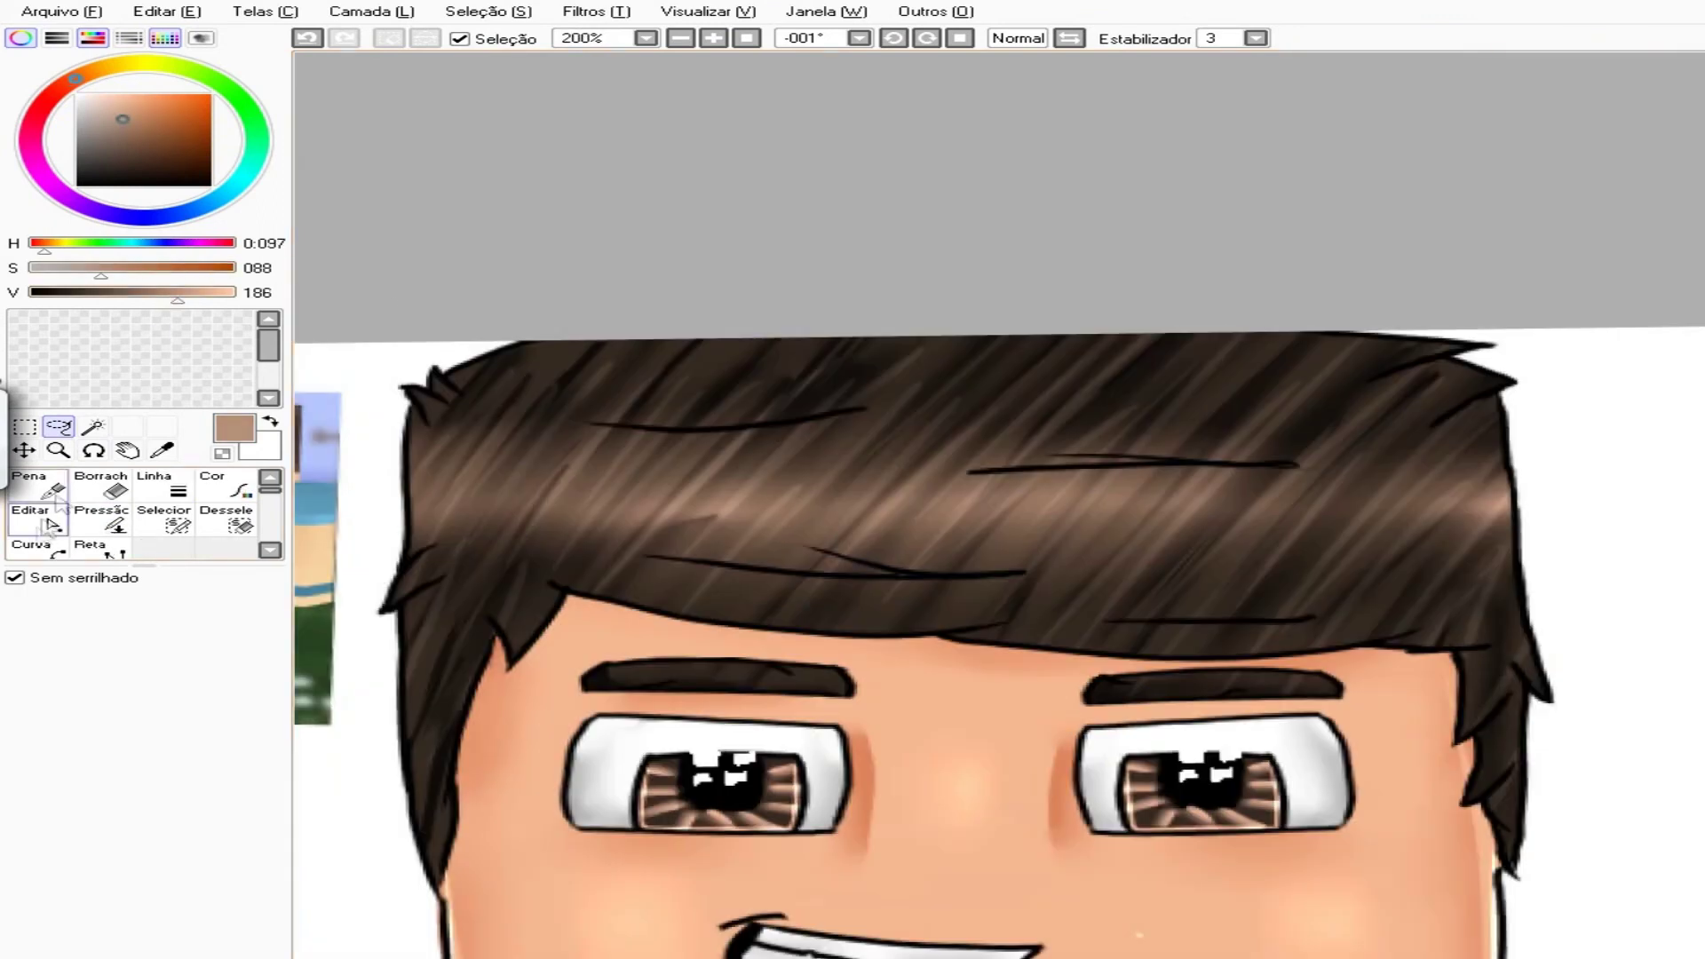
{"action": "left_click", "coordinate": [373, 457]}
{"action": "left_click", "coordinate": [1047, 425]}
{"action": "left_click", "coordinate": [487, 624]}
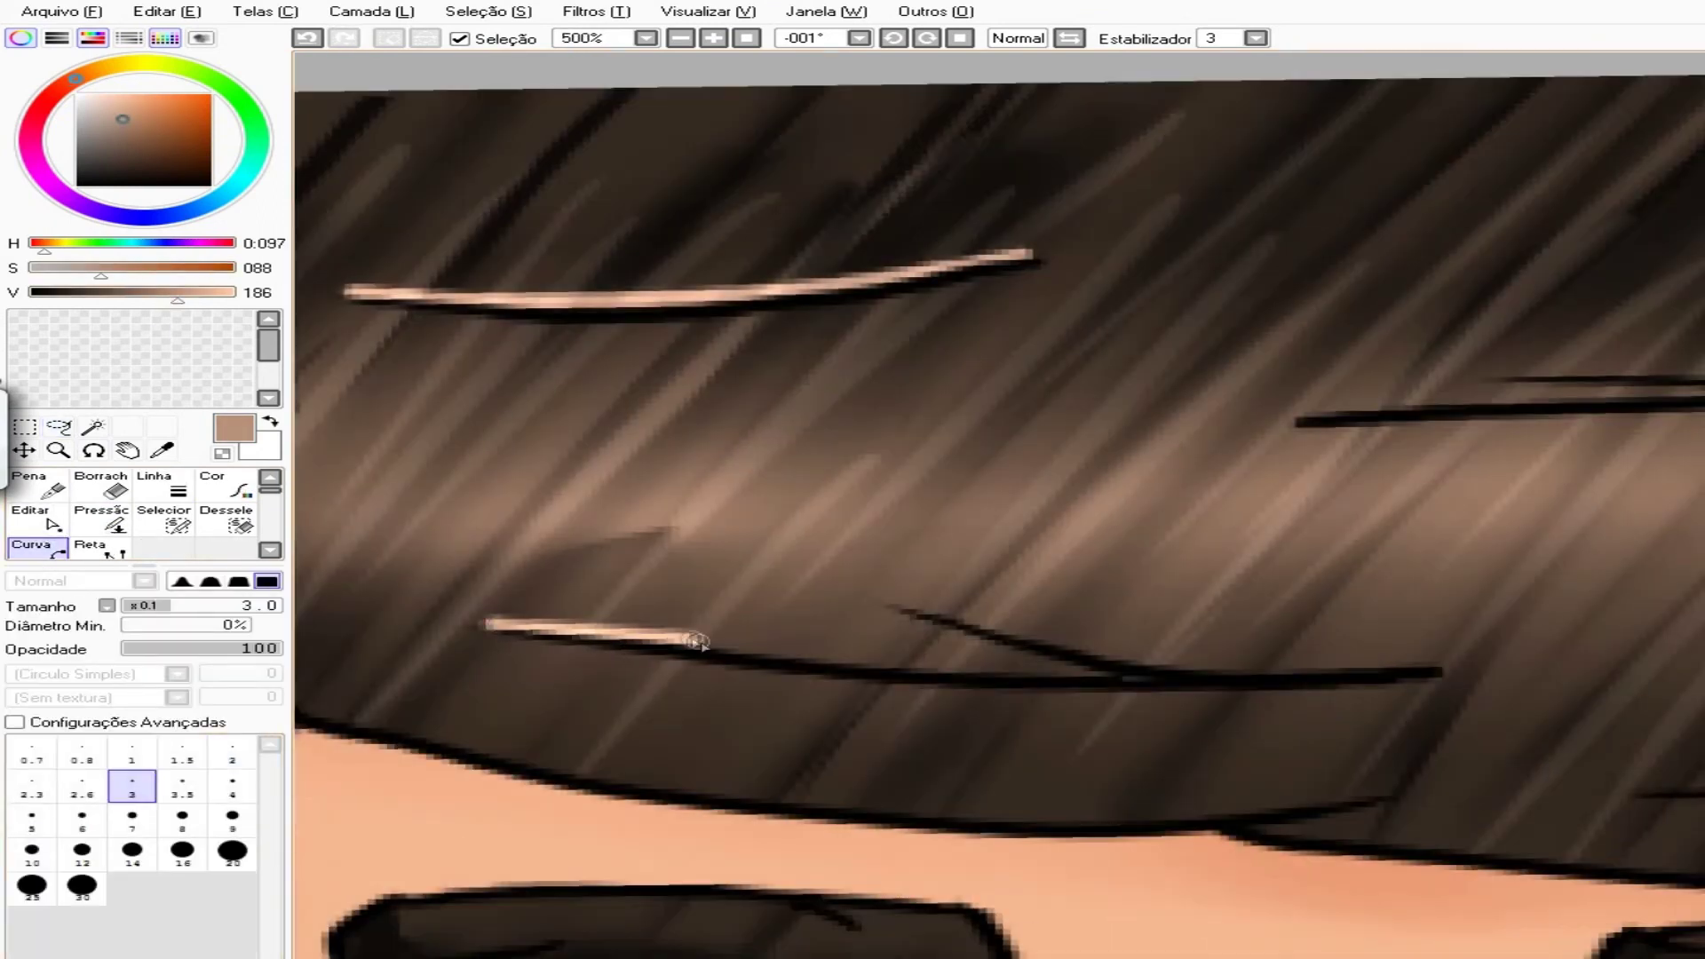
{"action": "left_click", "coordinate": [1115, 672]}
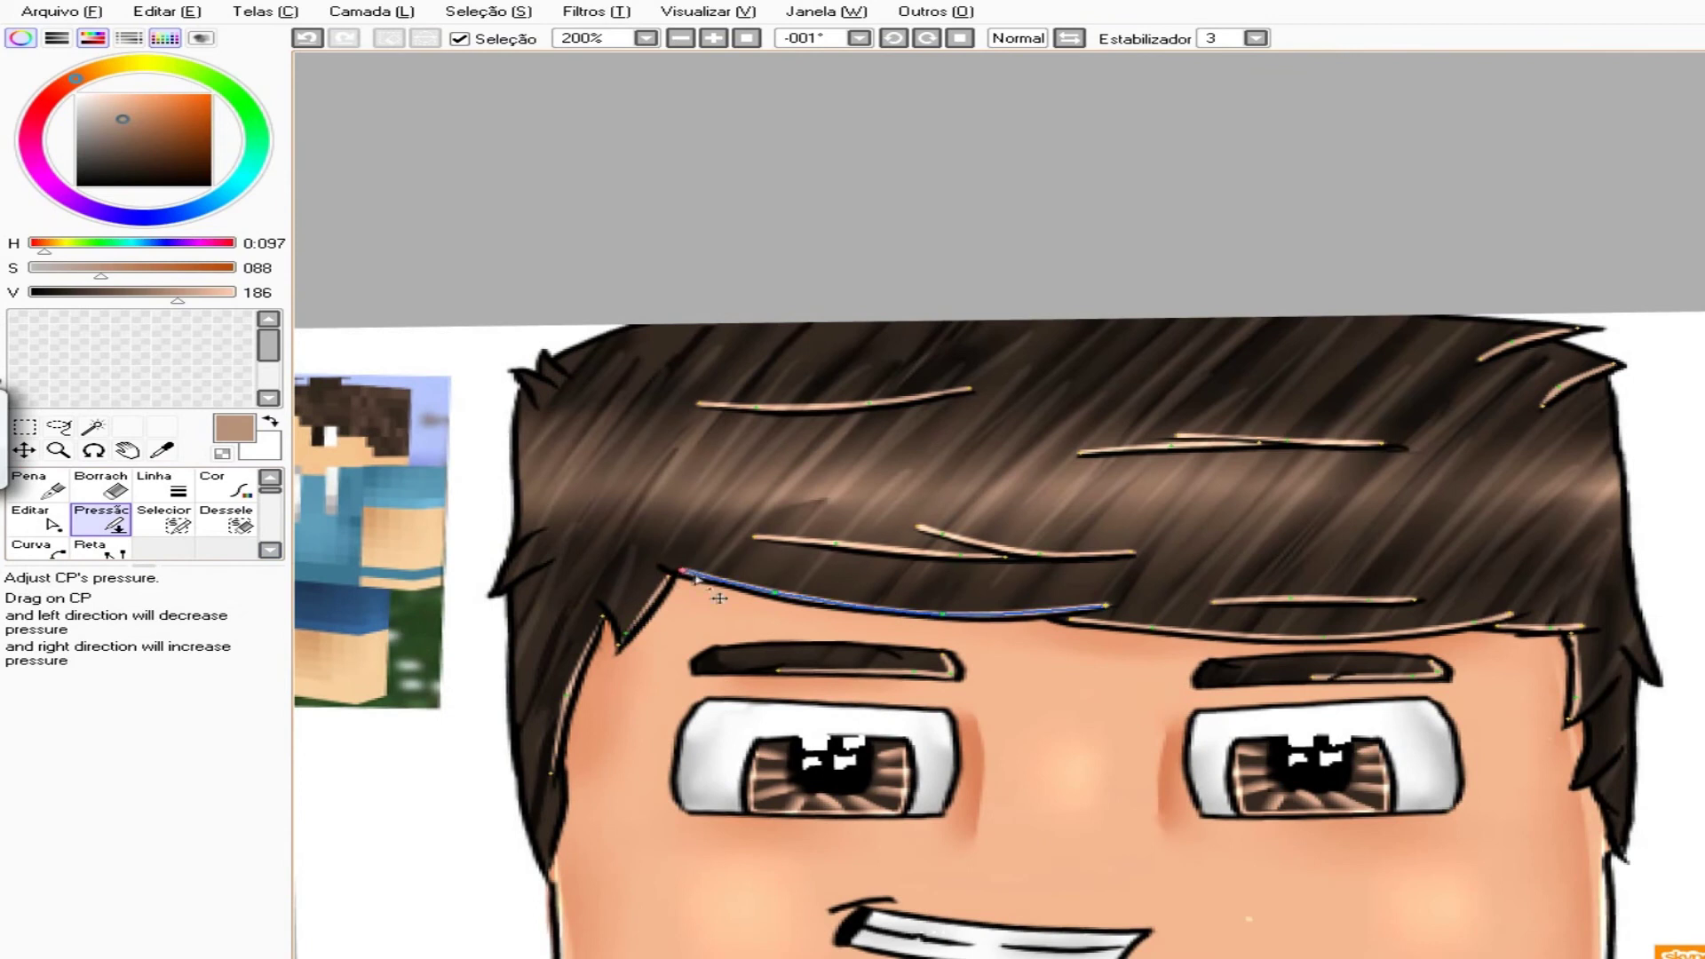
- Adjust the line pressure at the control points of the highlight curves along the fringe's lower edge
{"action": "left_click_drag", "start_coordinate": [752, 551], "coordinate": [906, 588]}
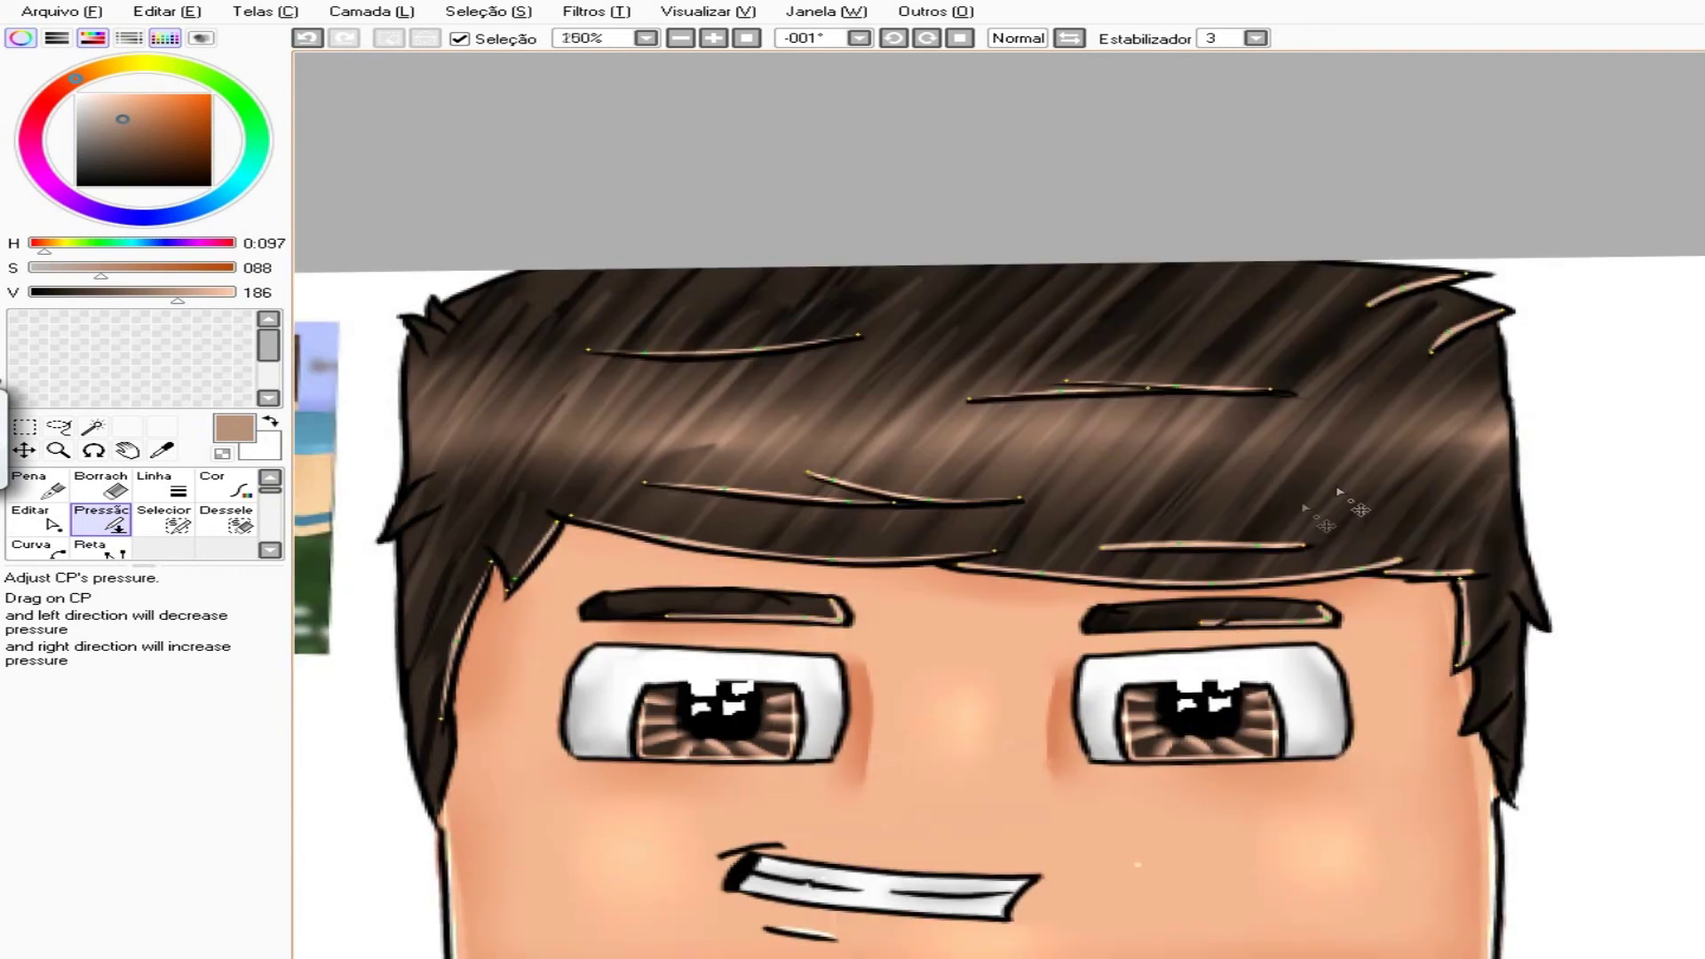
{"action": "mouse_move", "coordinate": [958, 577]}
{"action": "left_mouse_down"}
{"action": "mouse_move", "coordinate": [1201, 587]}
{"action": "mouse_move", "coordinate": [1483, 580]}
{"action": "left_mouse_up"}
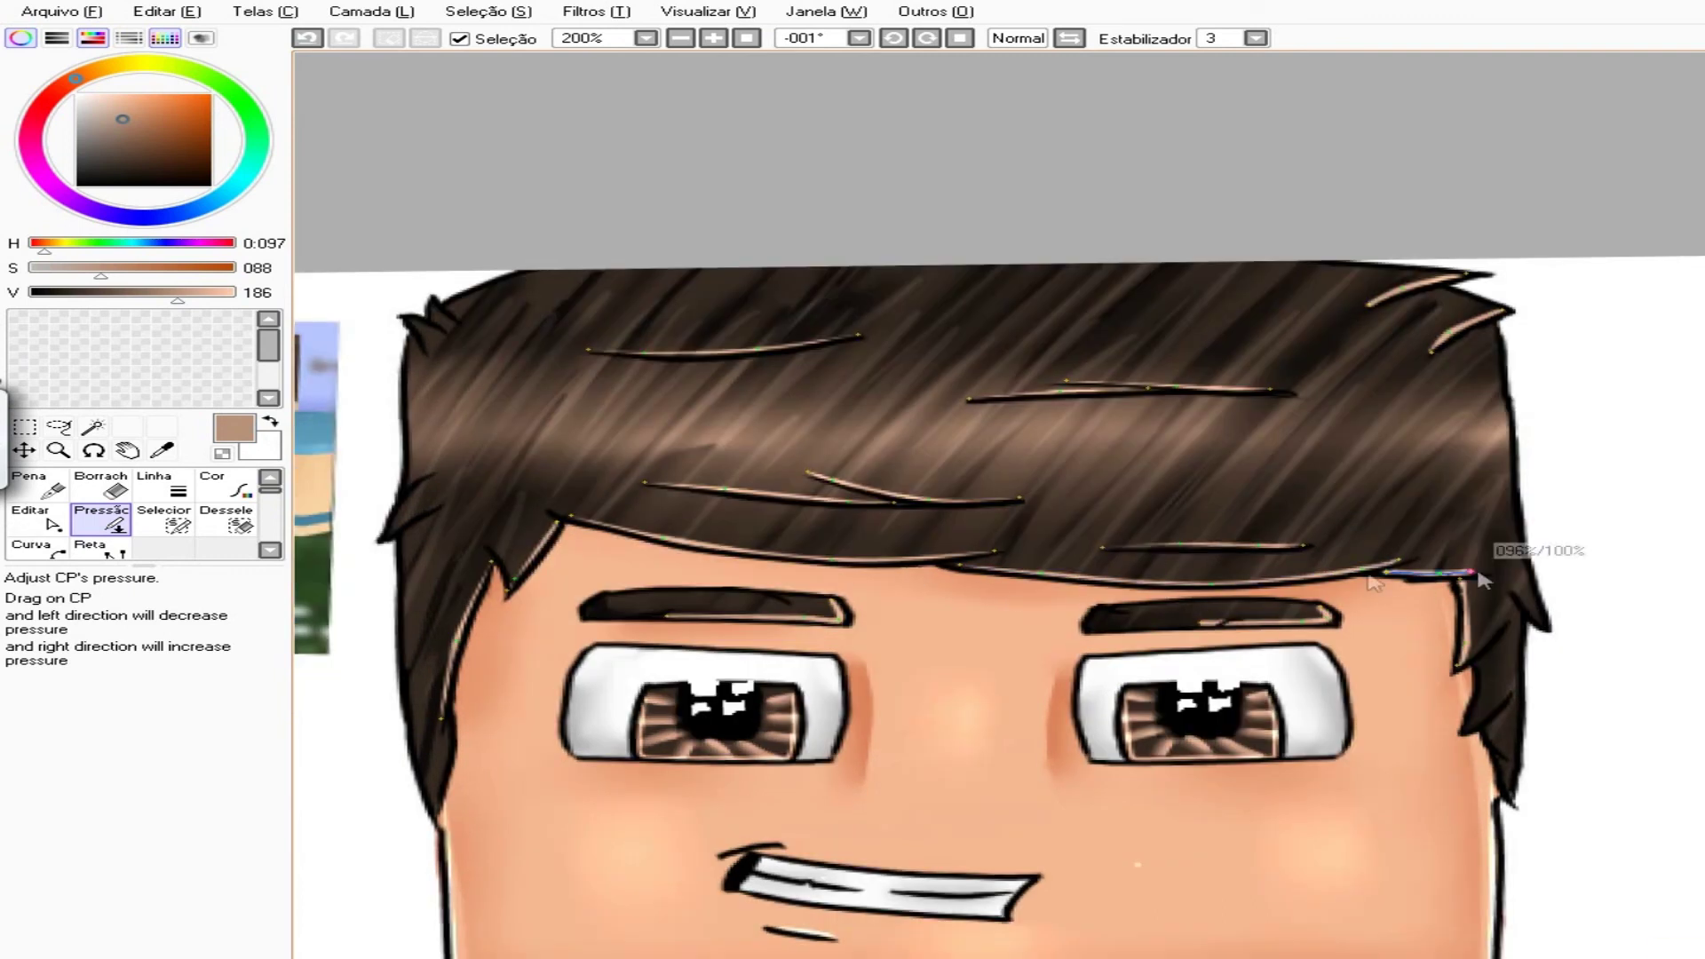